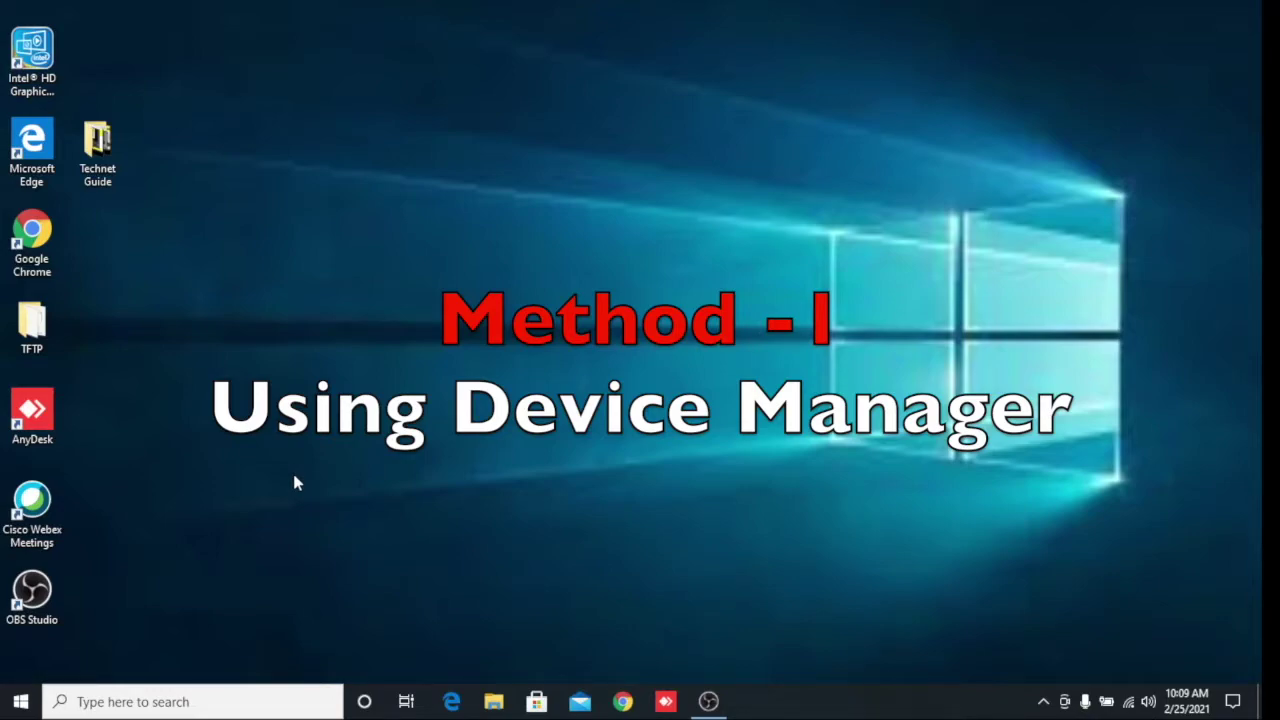
- Search Windows for "device m" and open Device Manager from the results
left_click(194, 701)
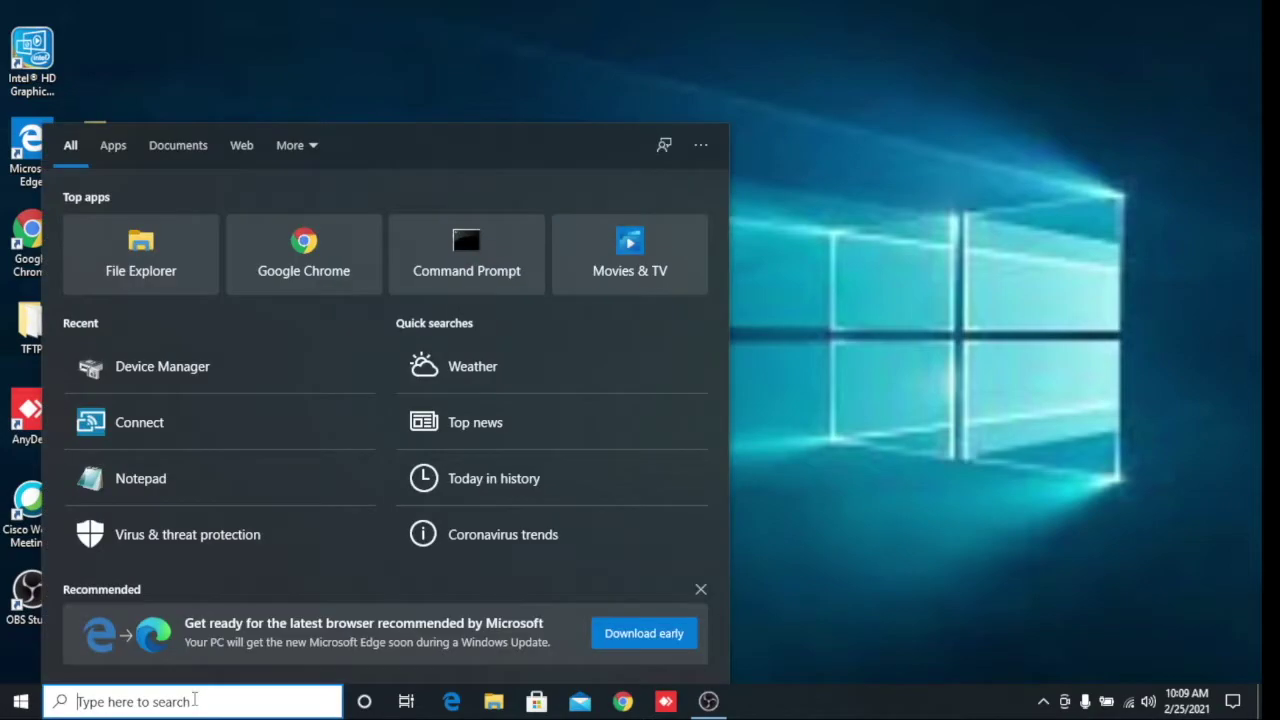
type("d")
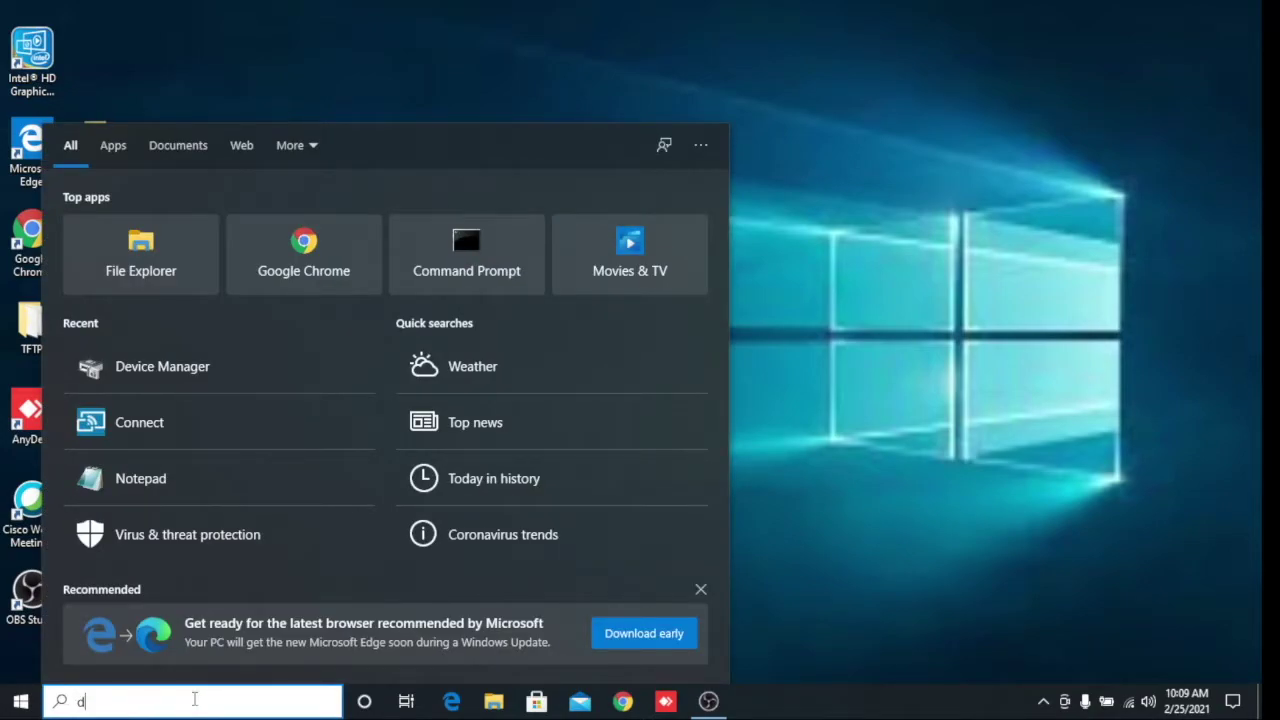
type("evice m")
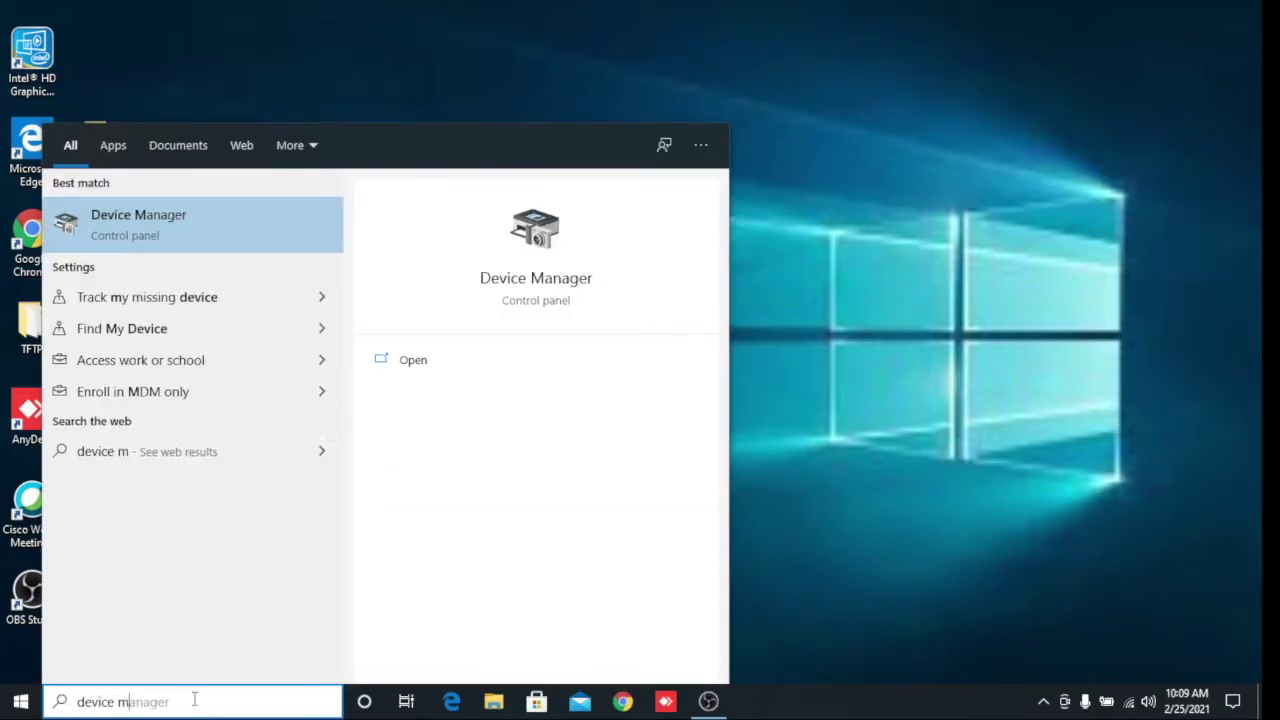
left_click(200, 230)
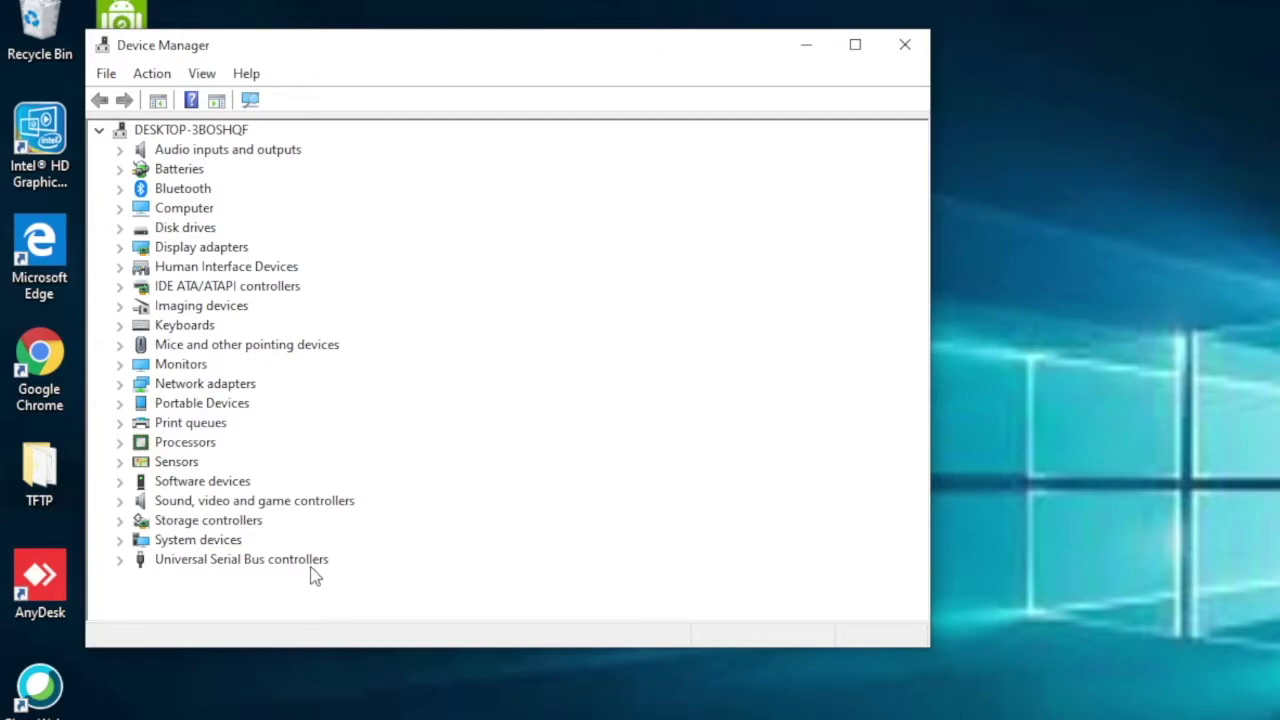
- Expand Universal Serial Bus controllers in the device tree and view the actions available for USB Mass Storage Device
left_click(123, 568)
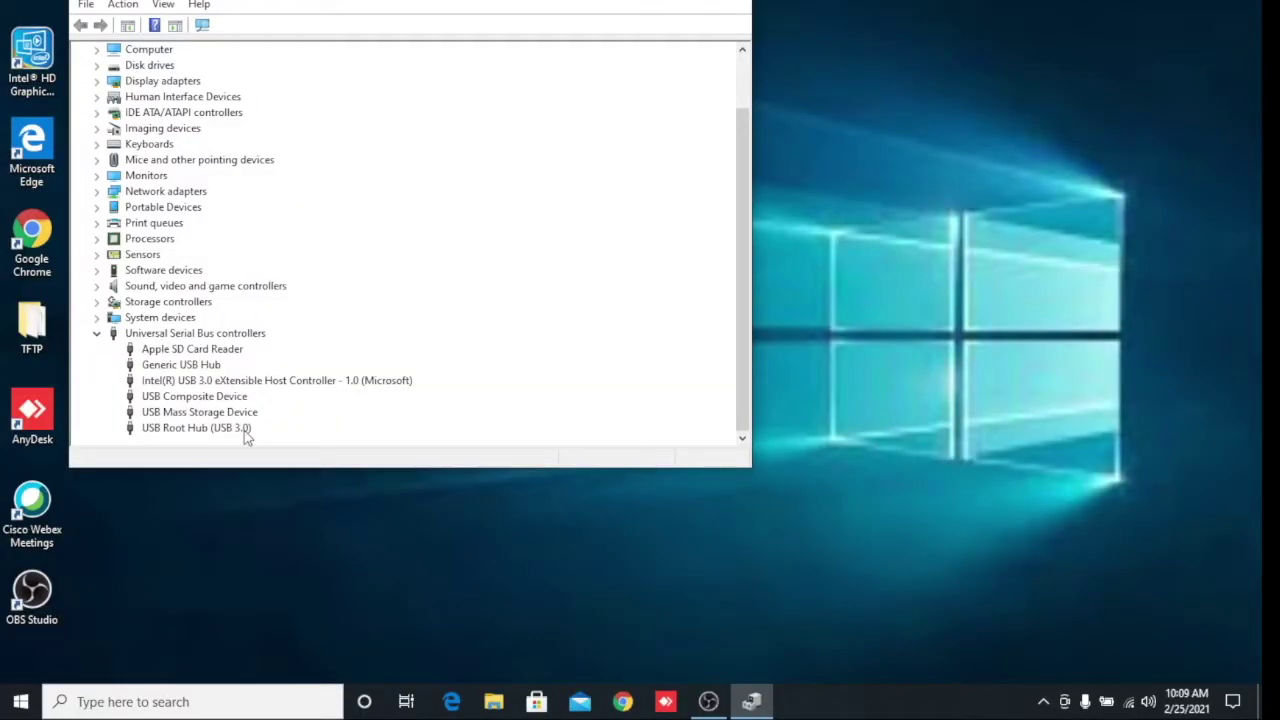
left_click(160, 412)
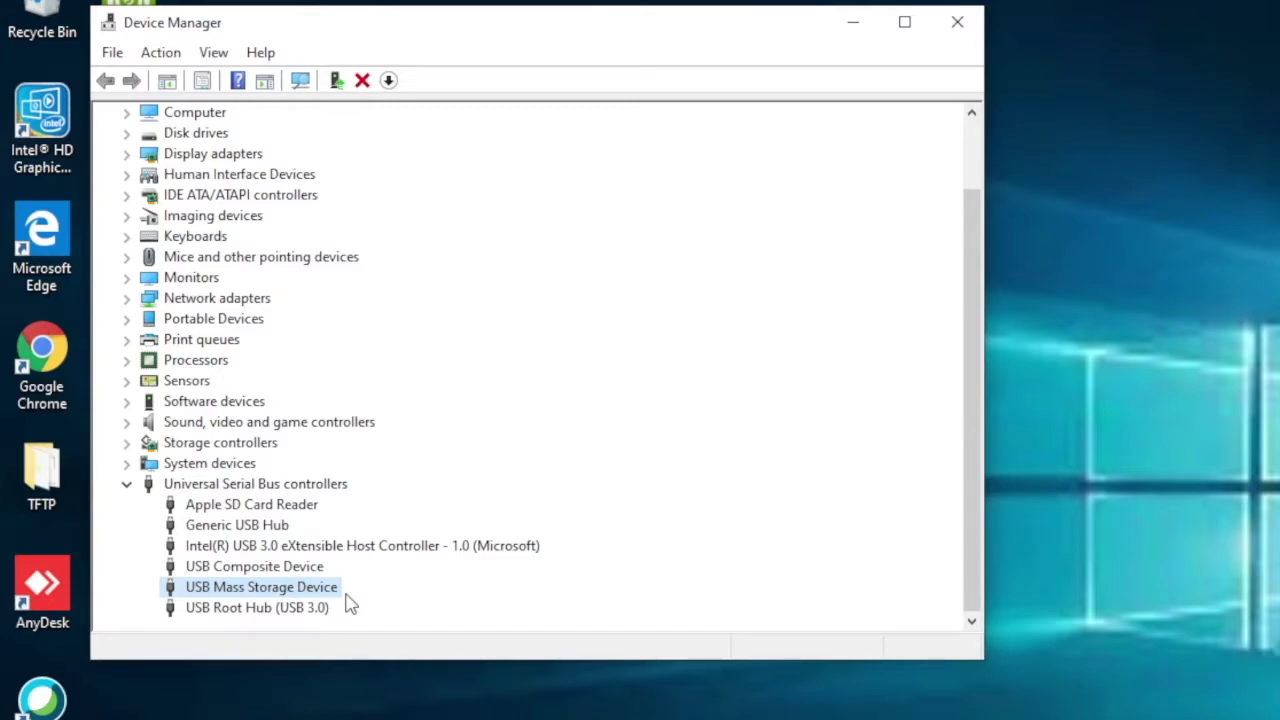
right_click(326, 592)
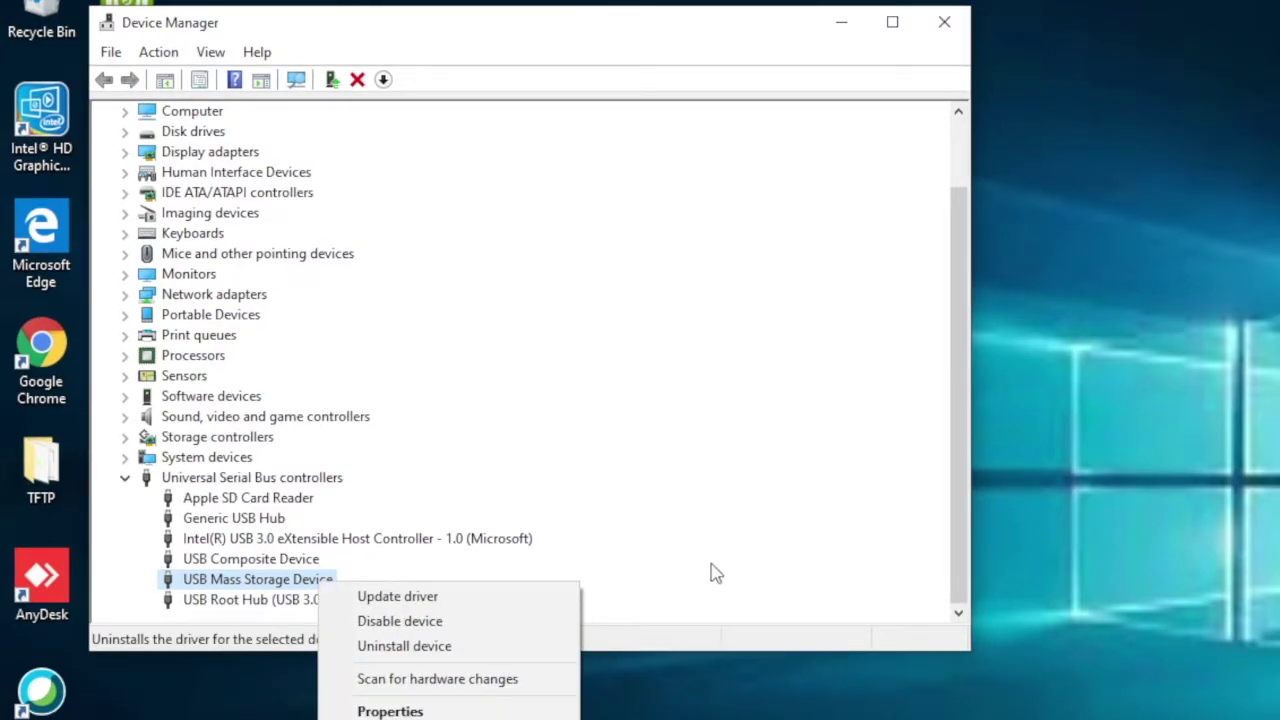
left_click(689, 714)
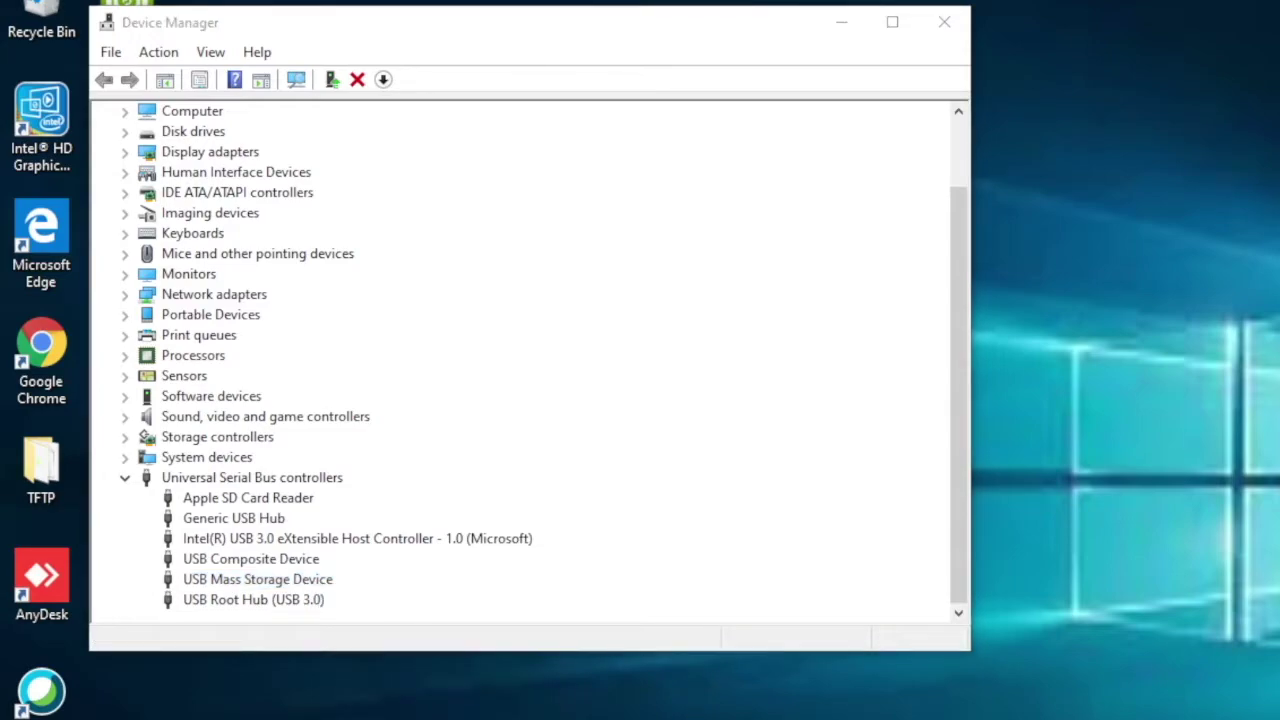
- Open File Explorer and go to This PC to show the connected drives
key("super+e")
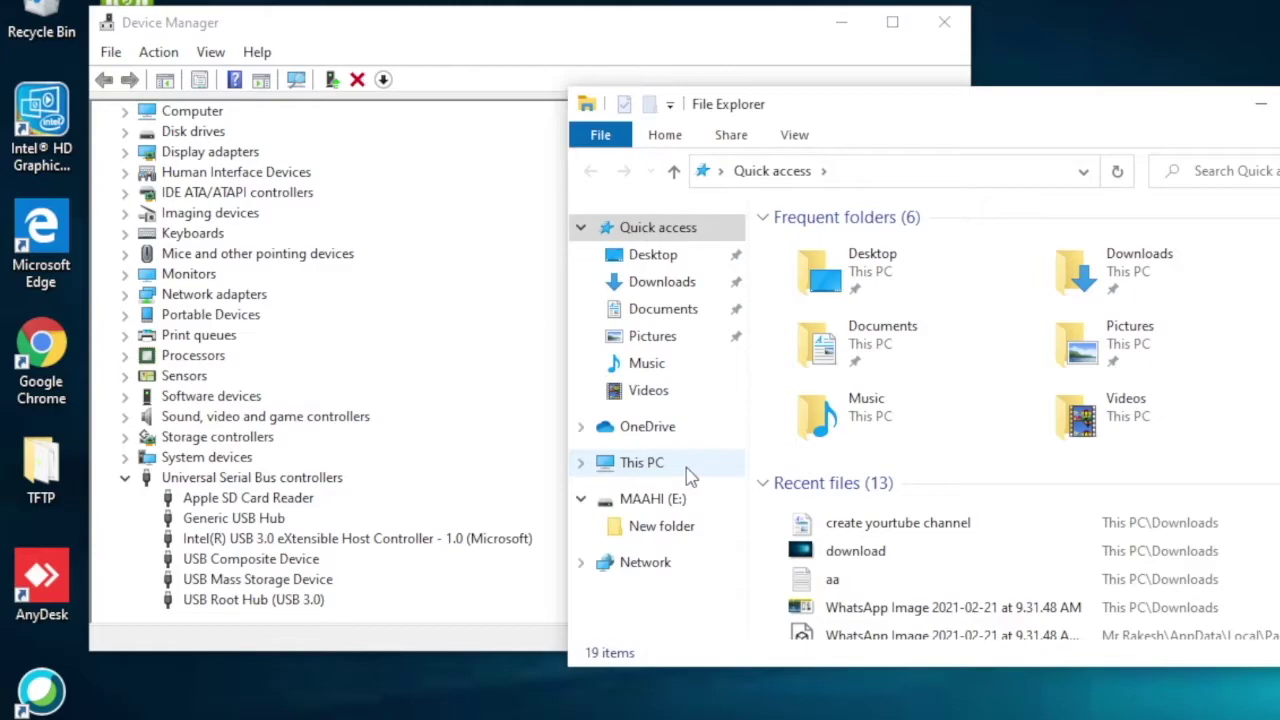
left_click(646, 465)
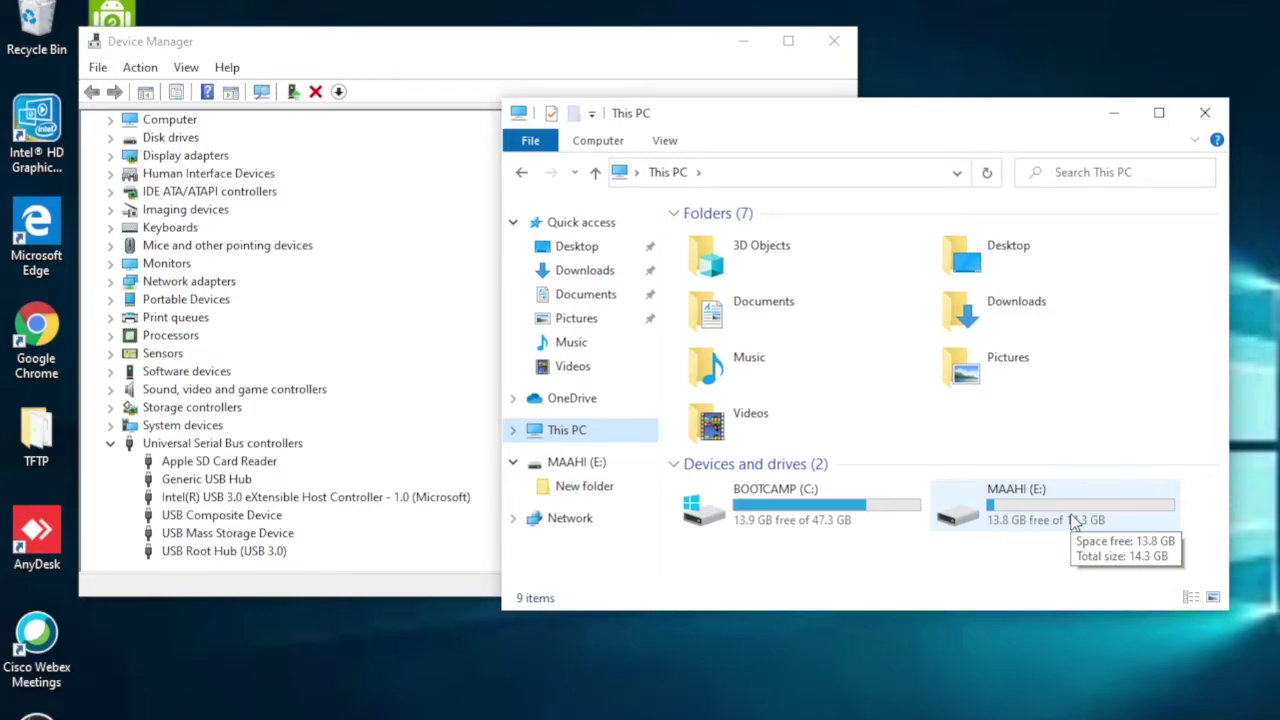
- Disable USB Mass Storage Device in Device Manager and confirm the disabling
left_click(288, 533)
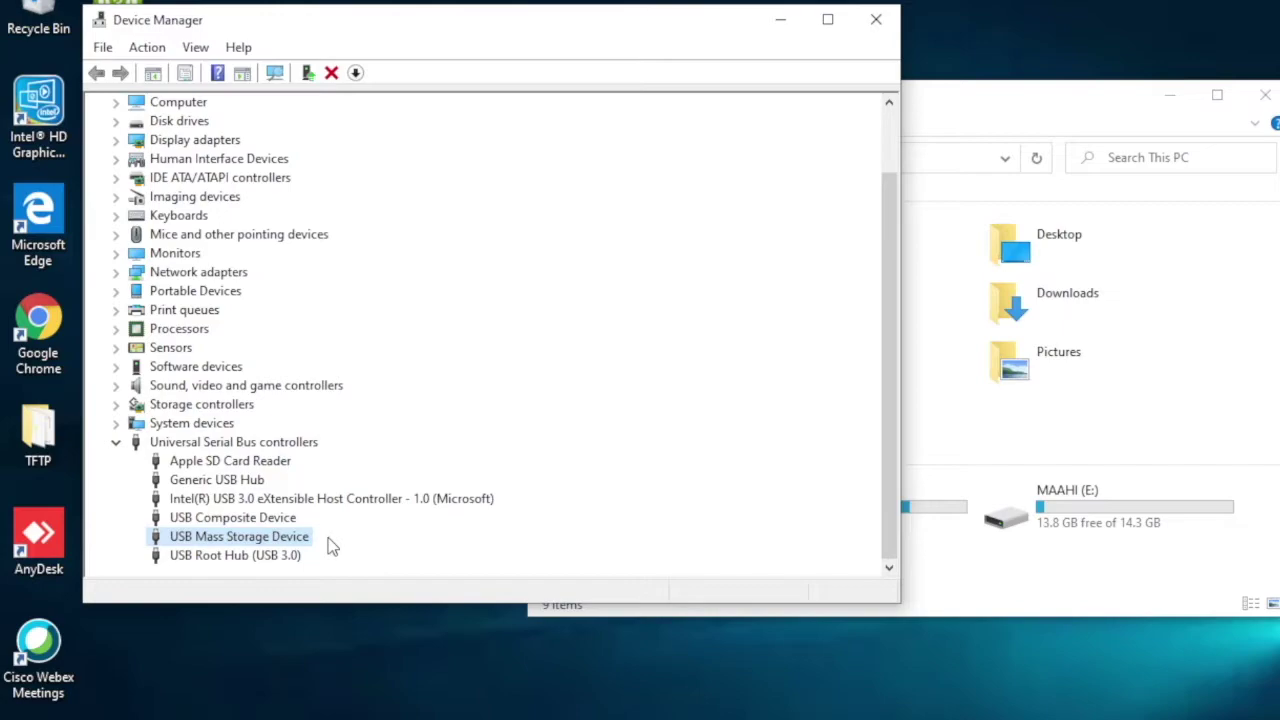
right_click(295, 545)
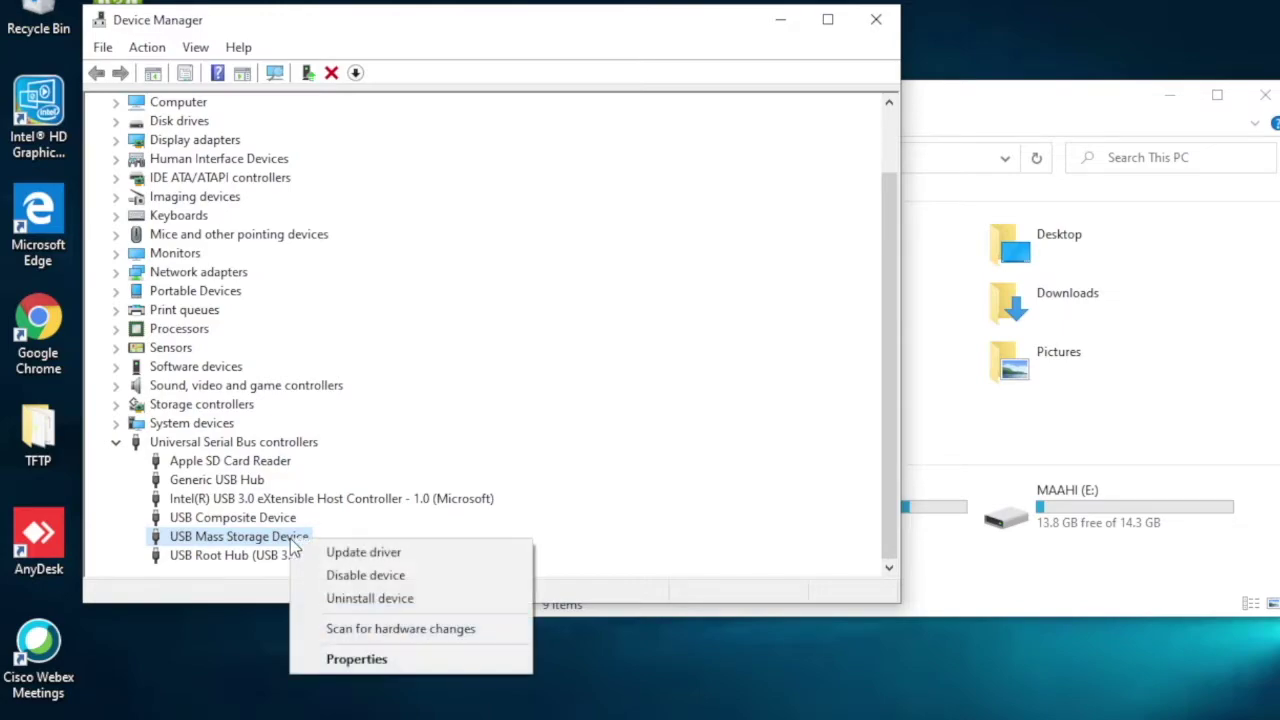
left_click(361, 577)
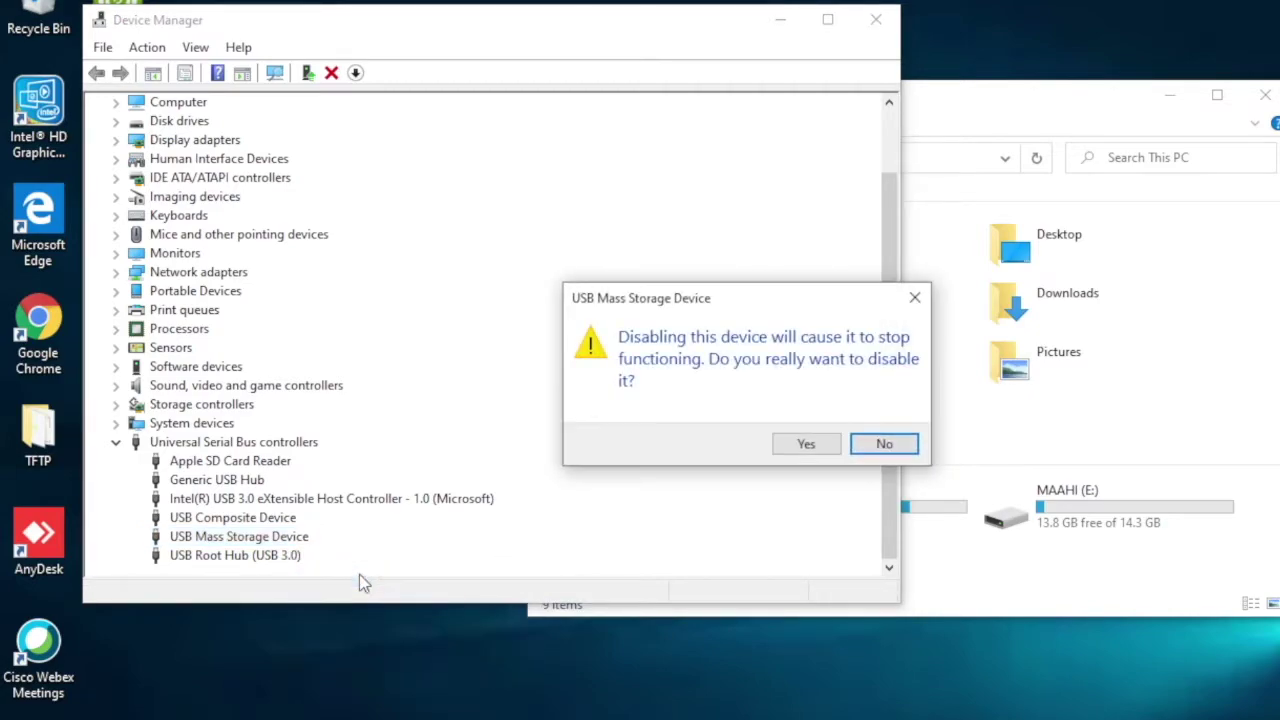
left_click(816, 443)
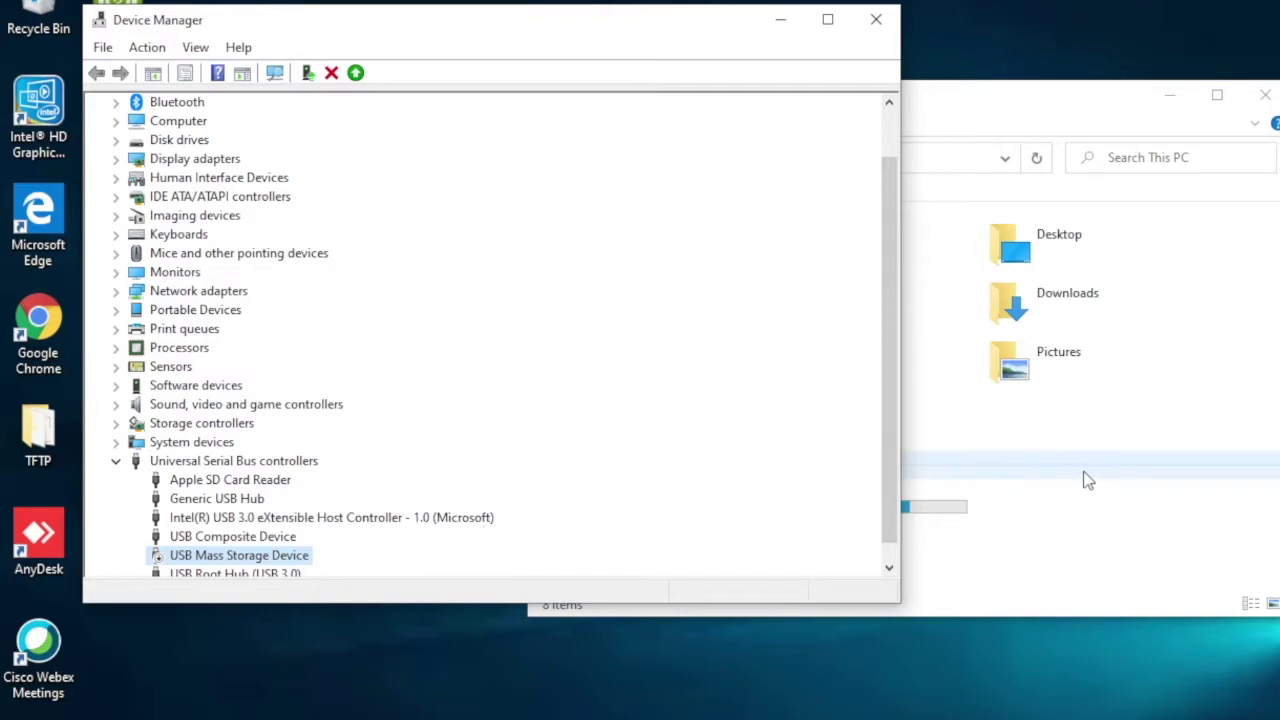
- Check the drives listed in This PC and reposition its window beside Device Manager
left_click(1088, 538)
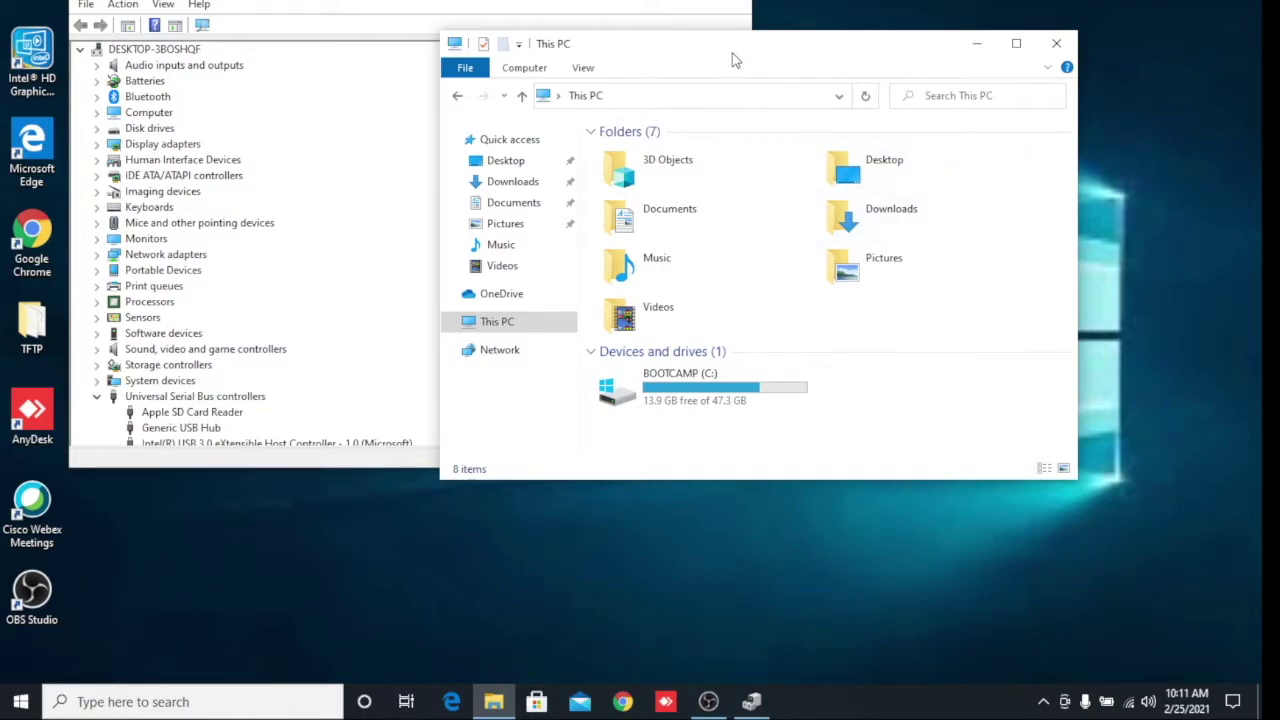
left_click_drag(732, 60, 698, 6)
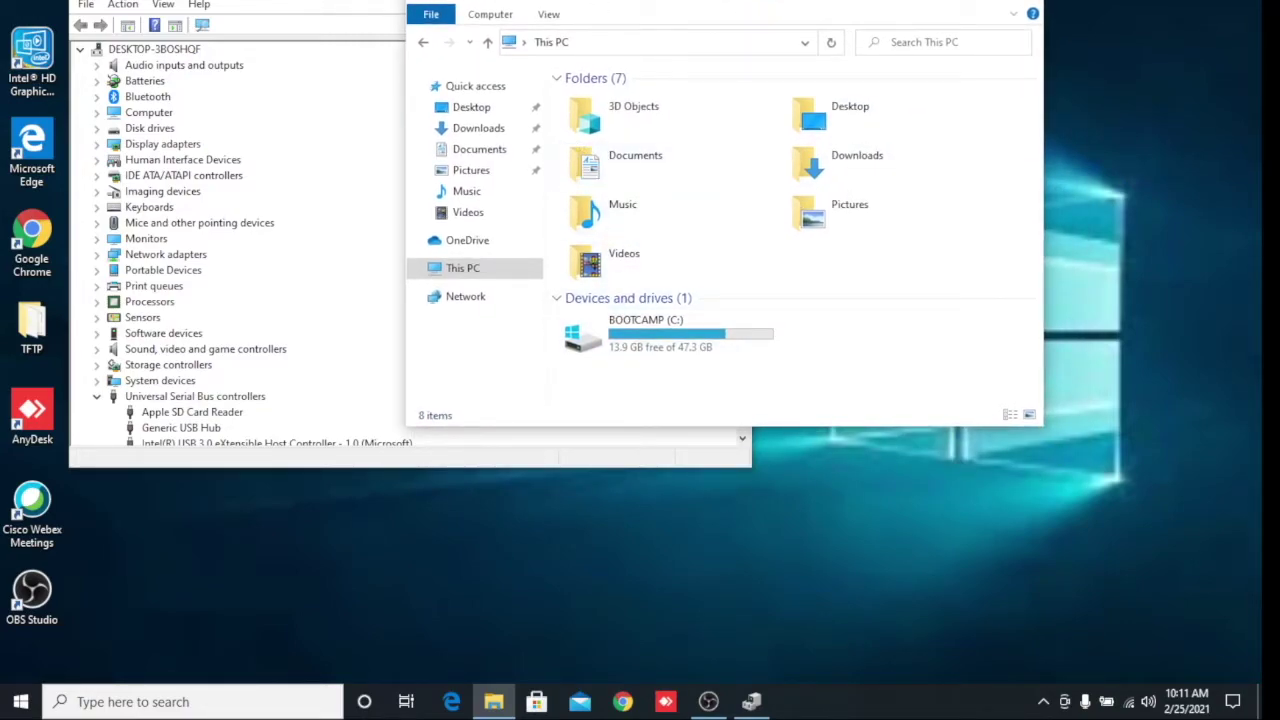
left_click_drag(597, 6, 693, 38)
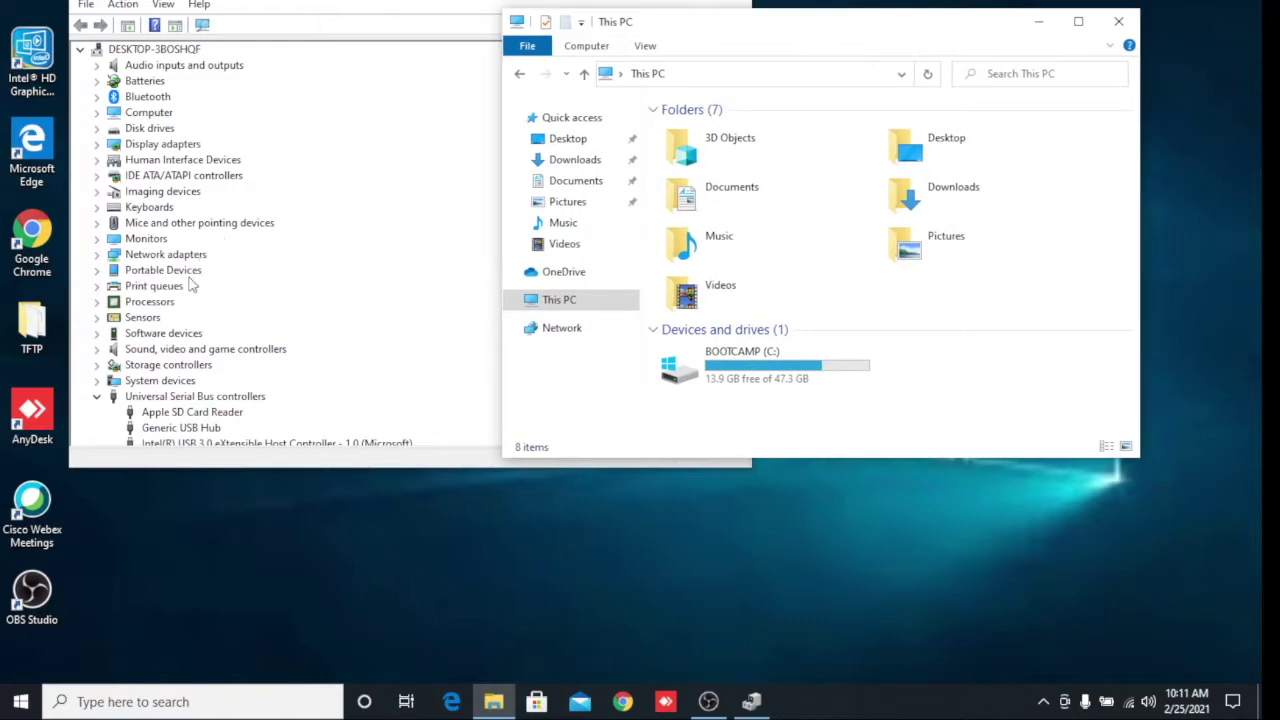
- Enable USB Mass Storage Device again under Universal Serial Bus controllers in Device Manager
left_click(205, 432)
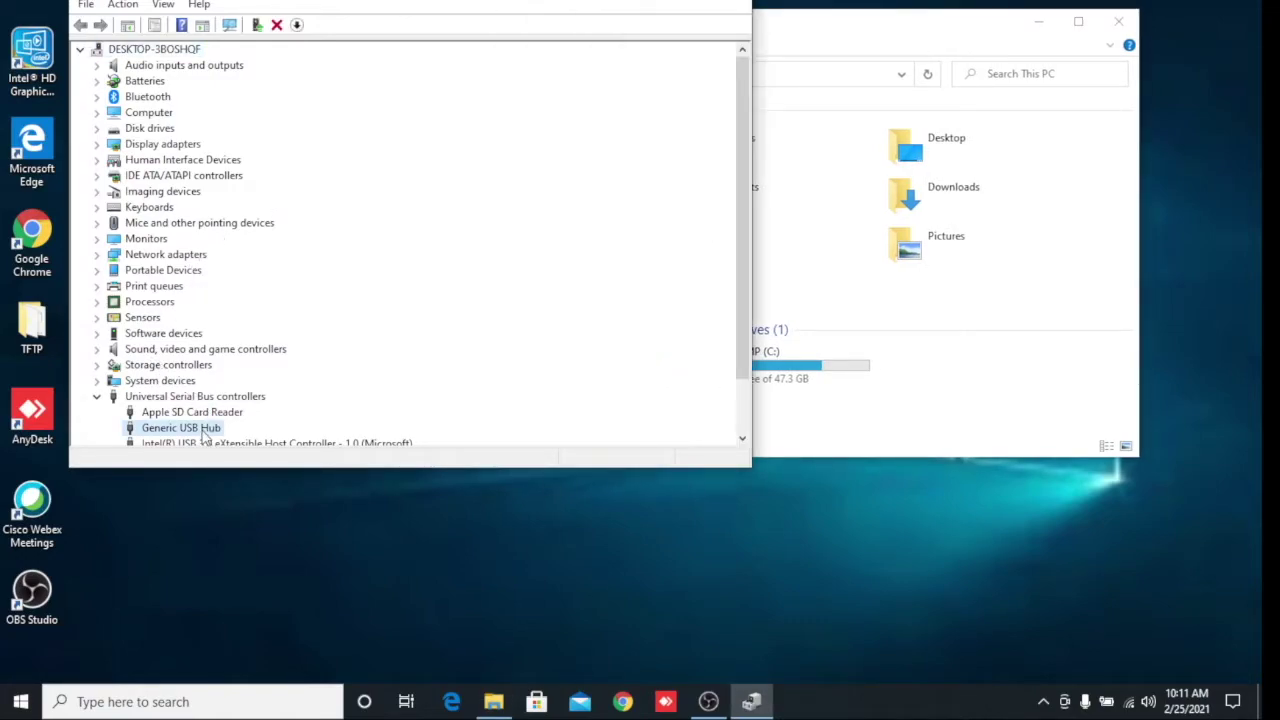
scroll(739, 391, "down", 1)
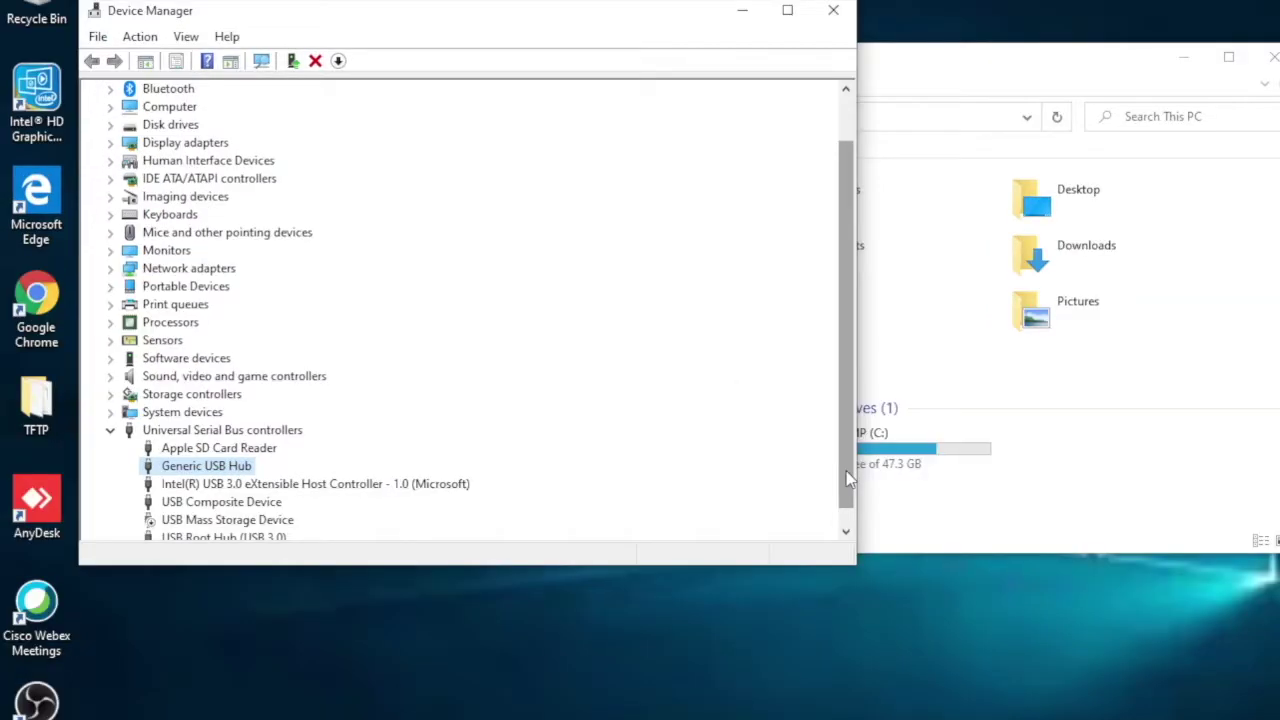
left_click_drag(848, 480, 846, 522)
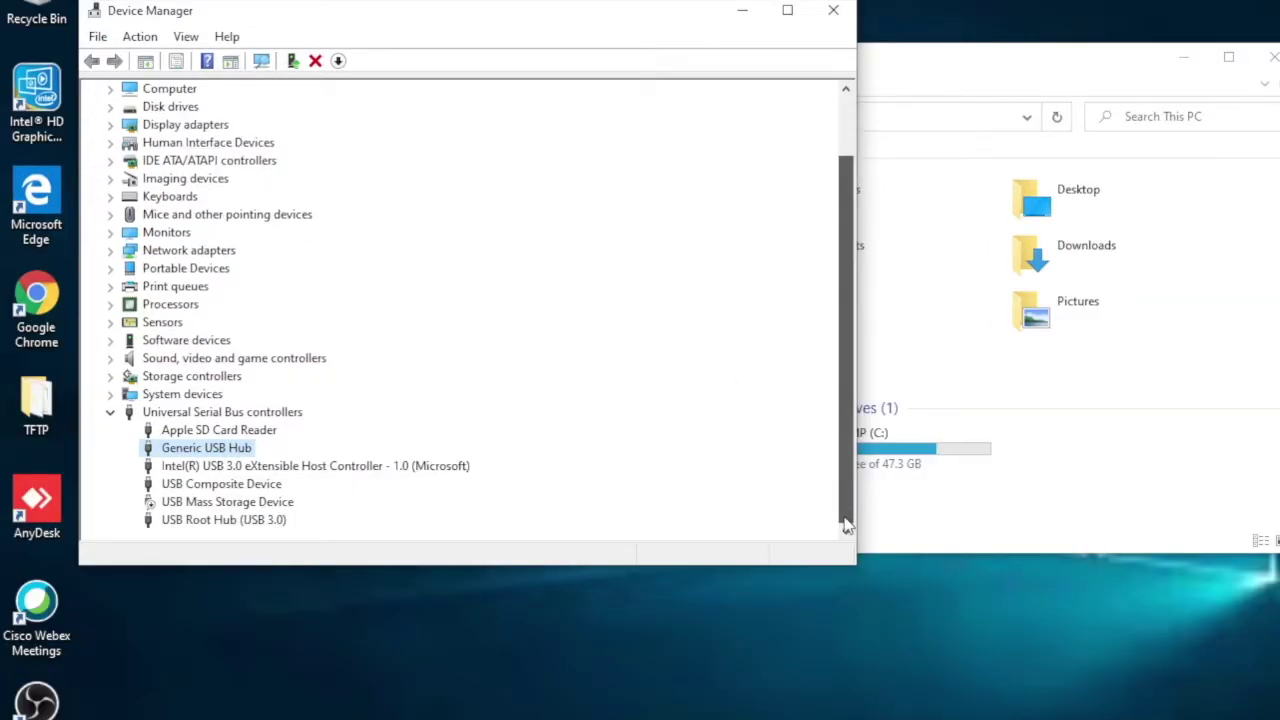
right_click(254, 505)
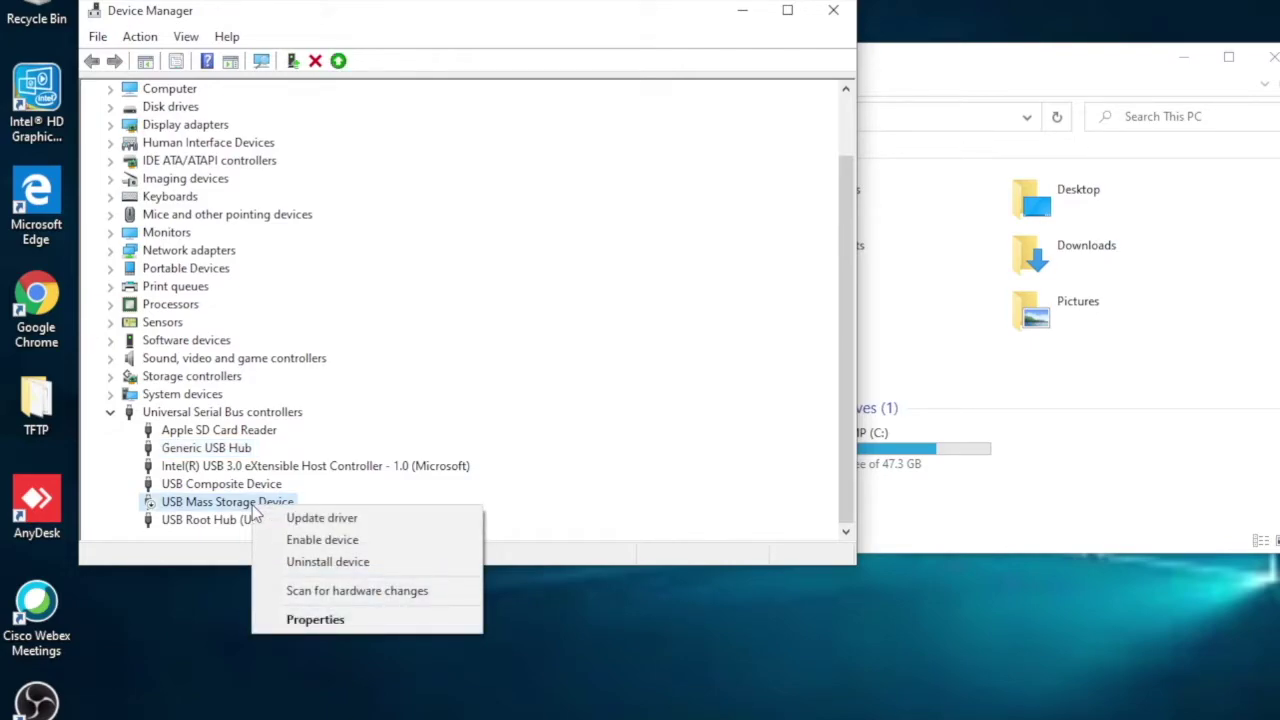
left_click(373, 541)
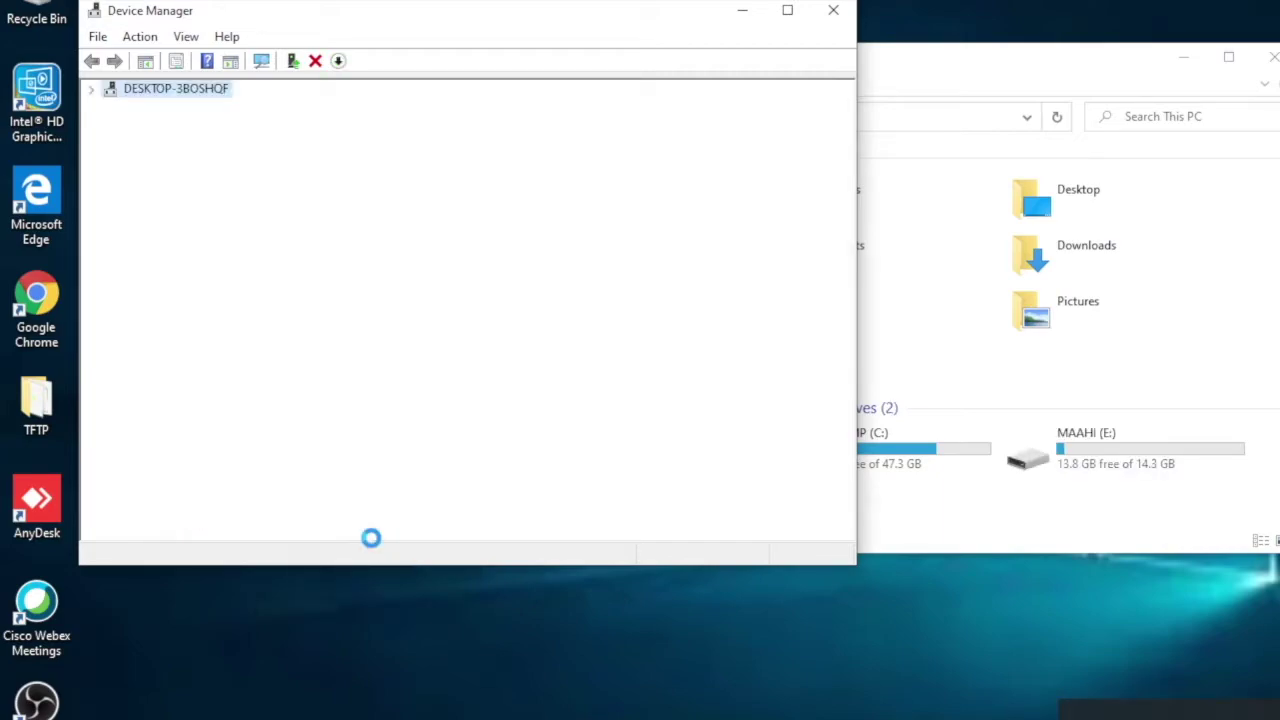
- Check the USB drive (E:) in This PC and close both File Explorer and Device Manager
left_click(1055, 506)
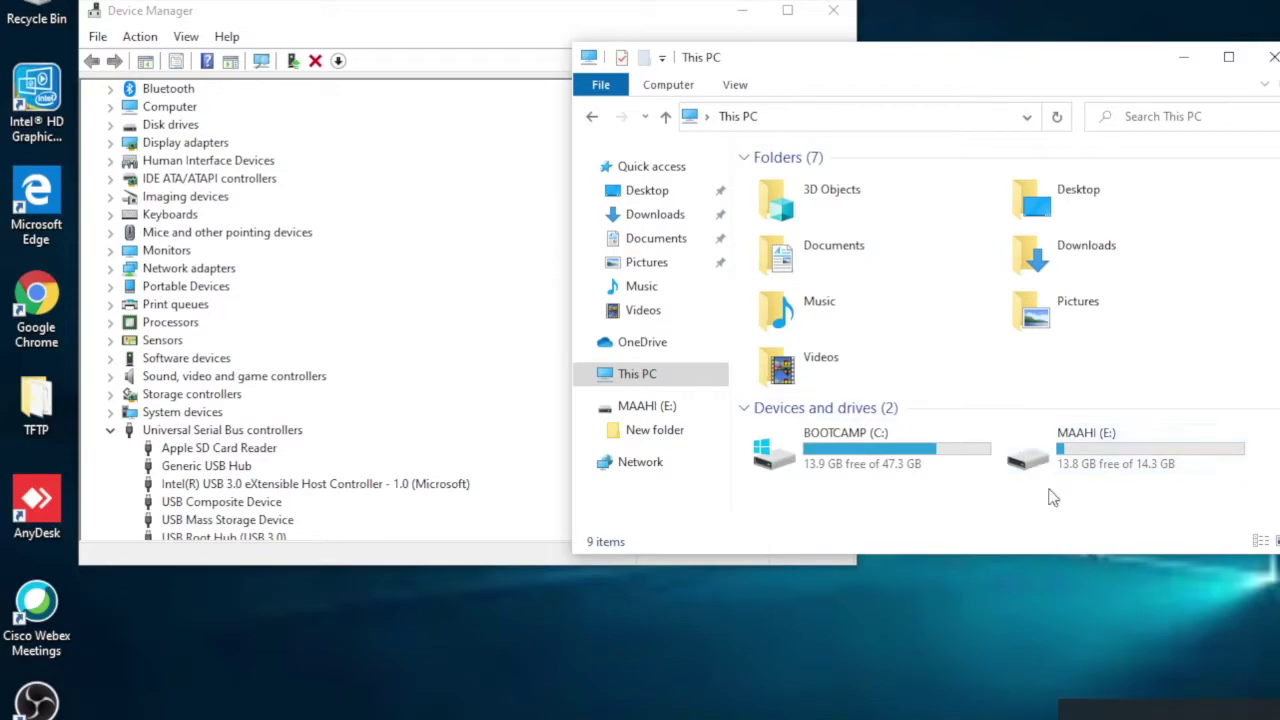
double_click(1120, 445)
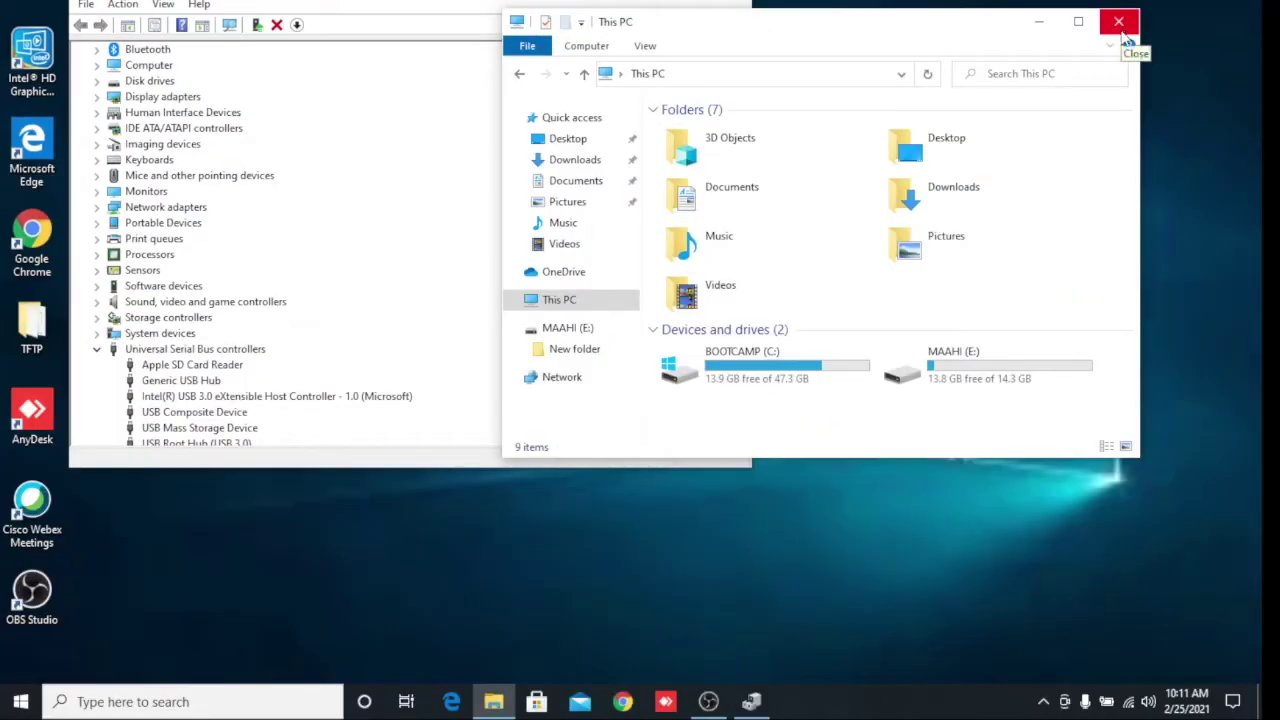
left_click(1120, 22)
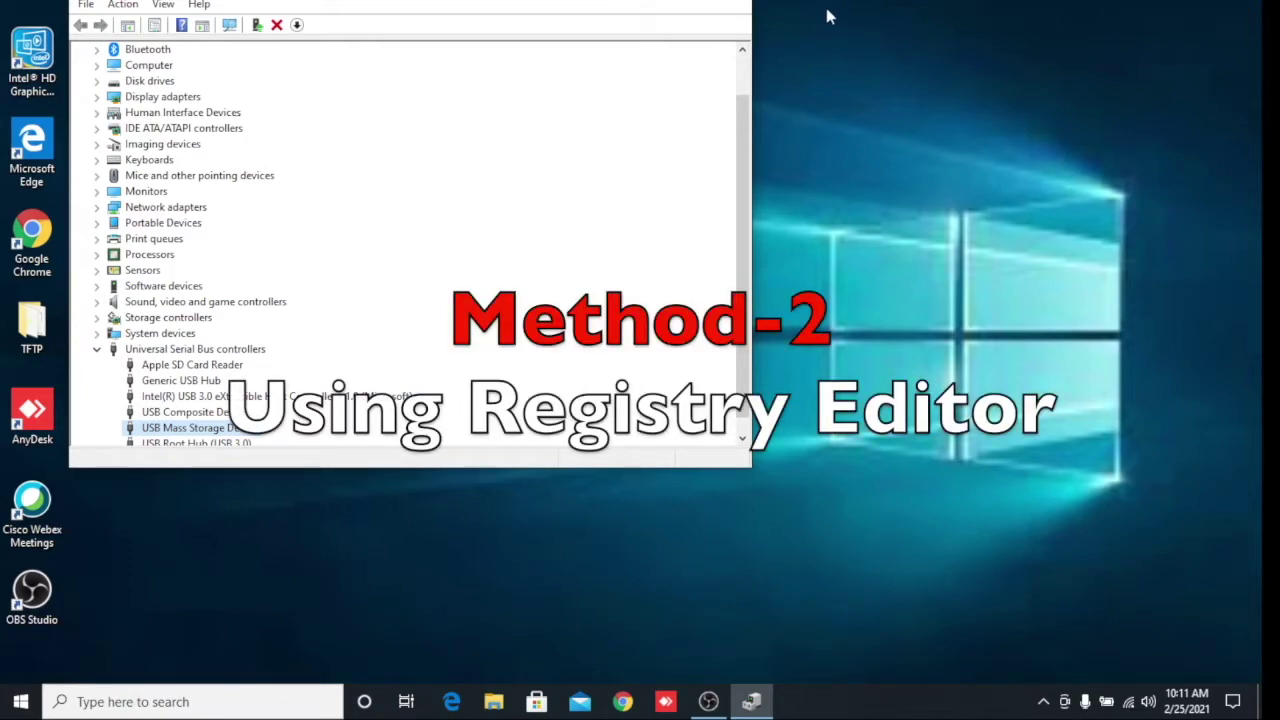
key("alt+F4")
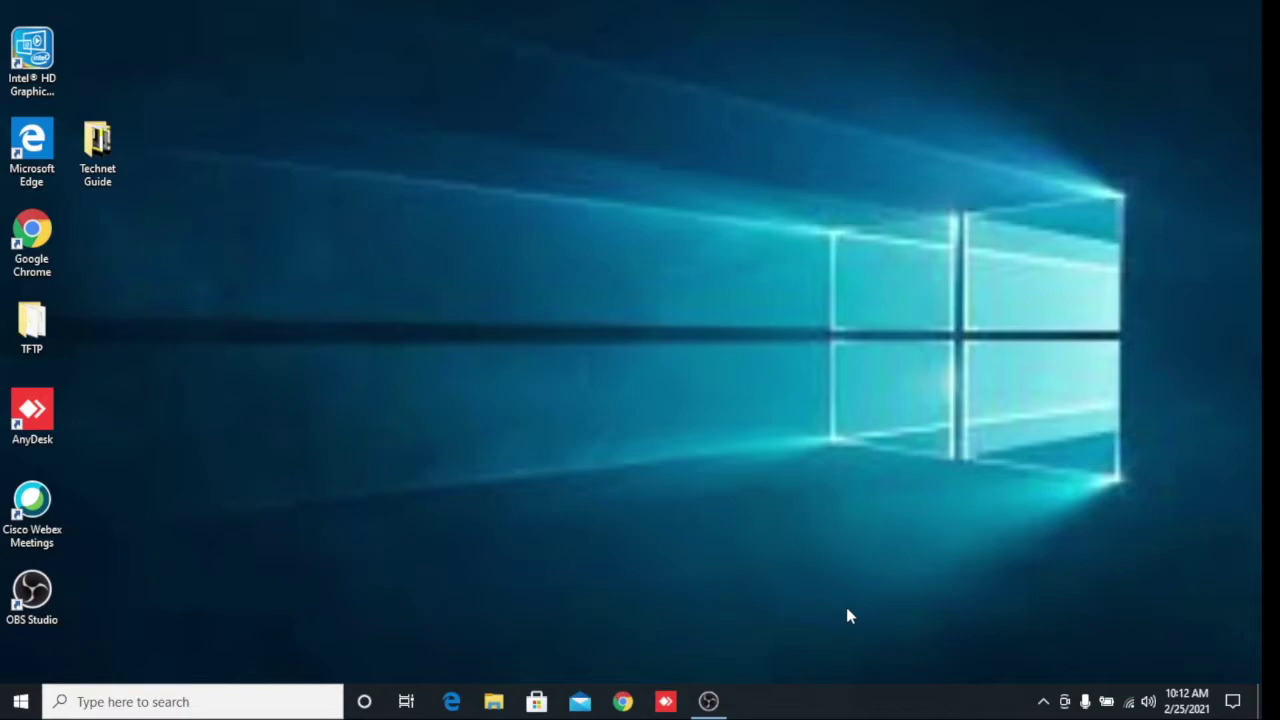
- Launch Registry Editor by running "regedit" and allow it to make changes to the computer
key("super+r")
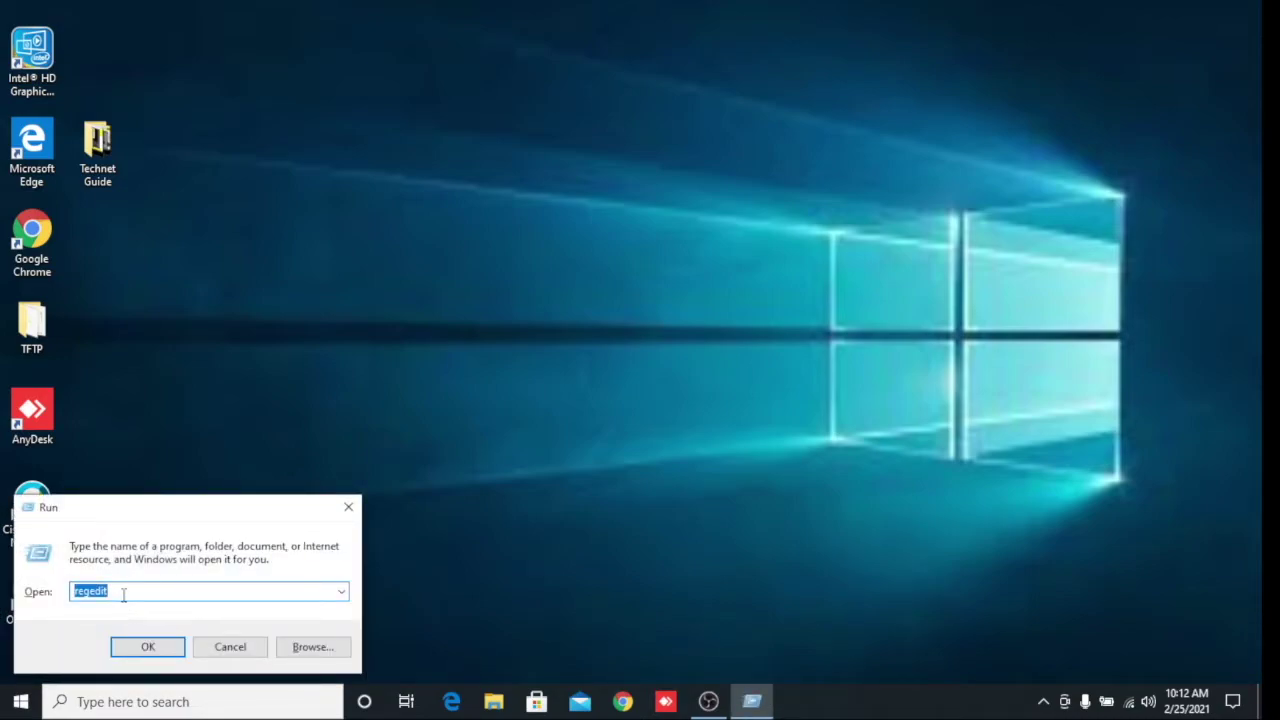
type("r")
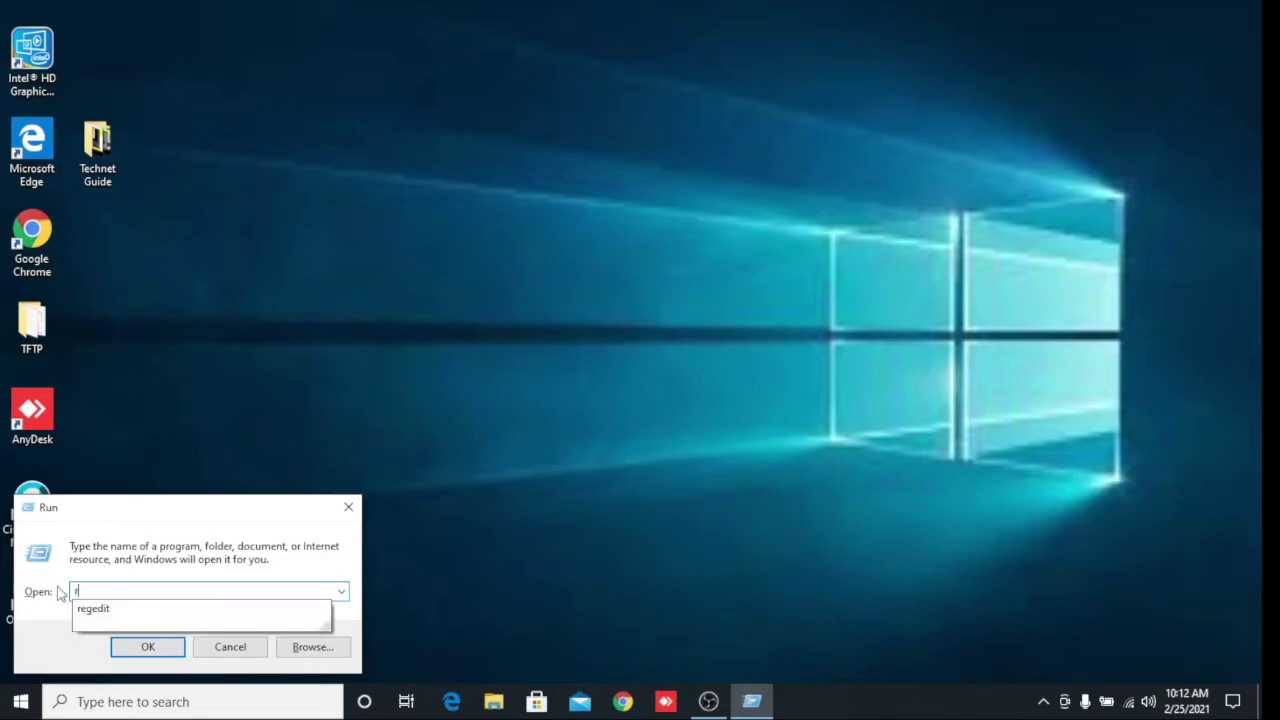
type("egedit")
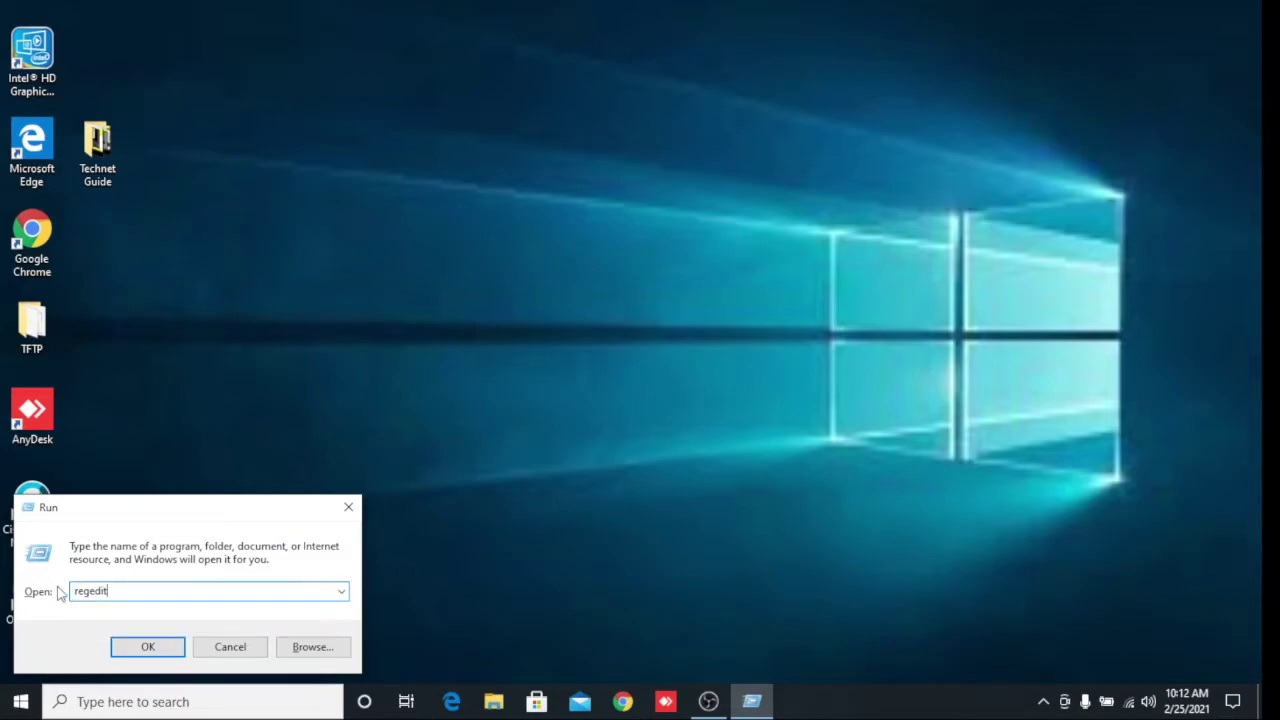
key("Return")
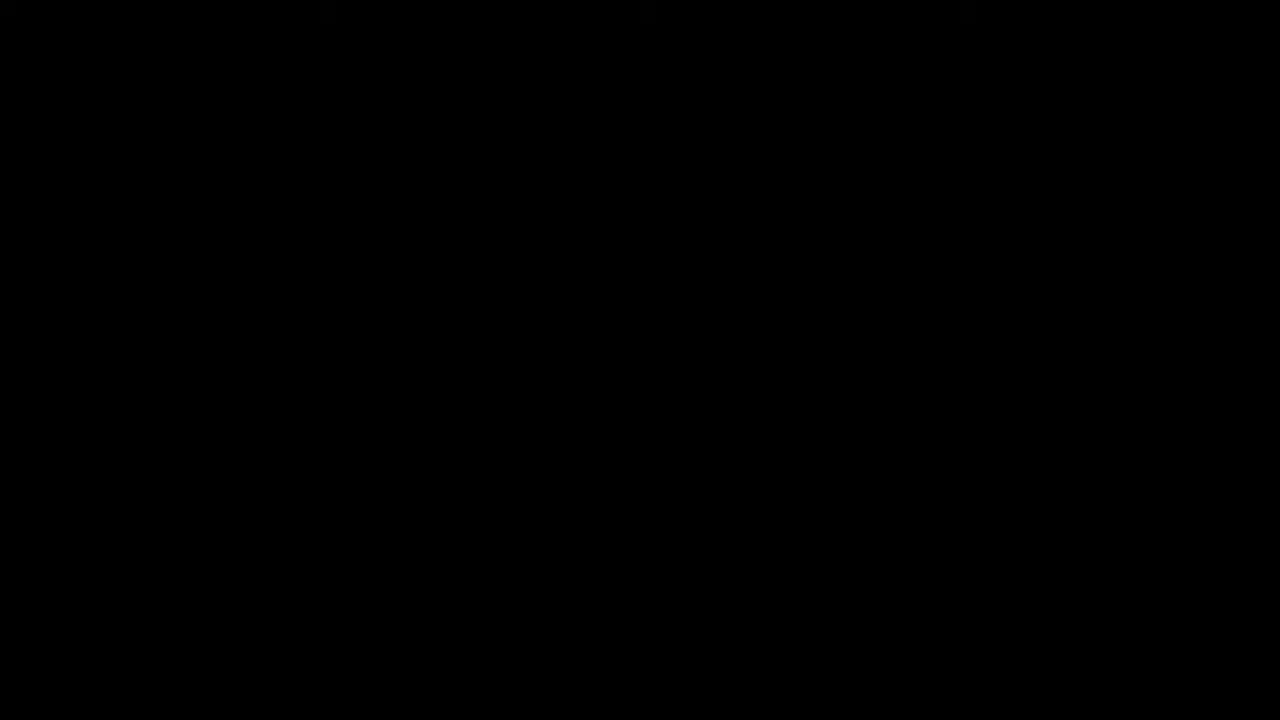
key("alt+y")
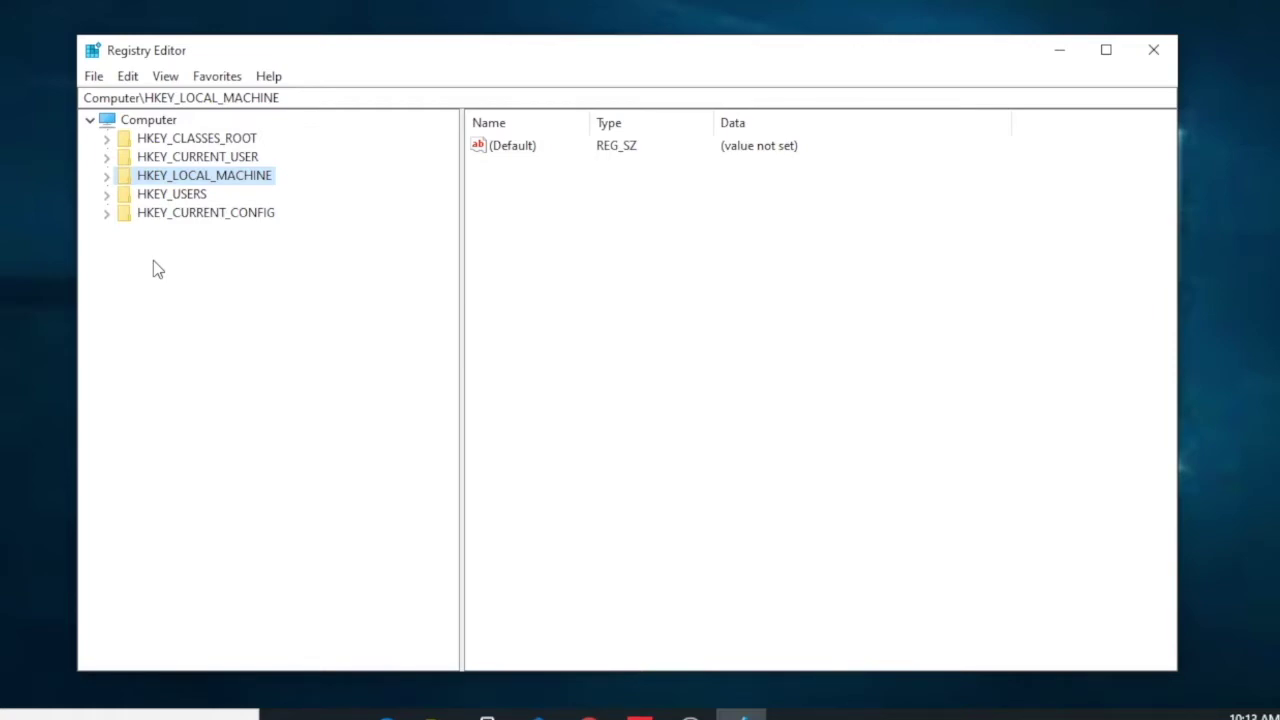
- Navigate to HKEY_LOCAL_MACHINE\SYSTEM\CurrentControlSet\Services in the registry tree and expand the Services key
left_click(140, 121)
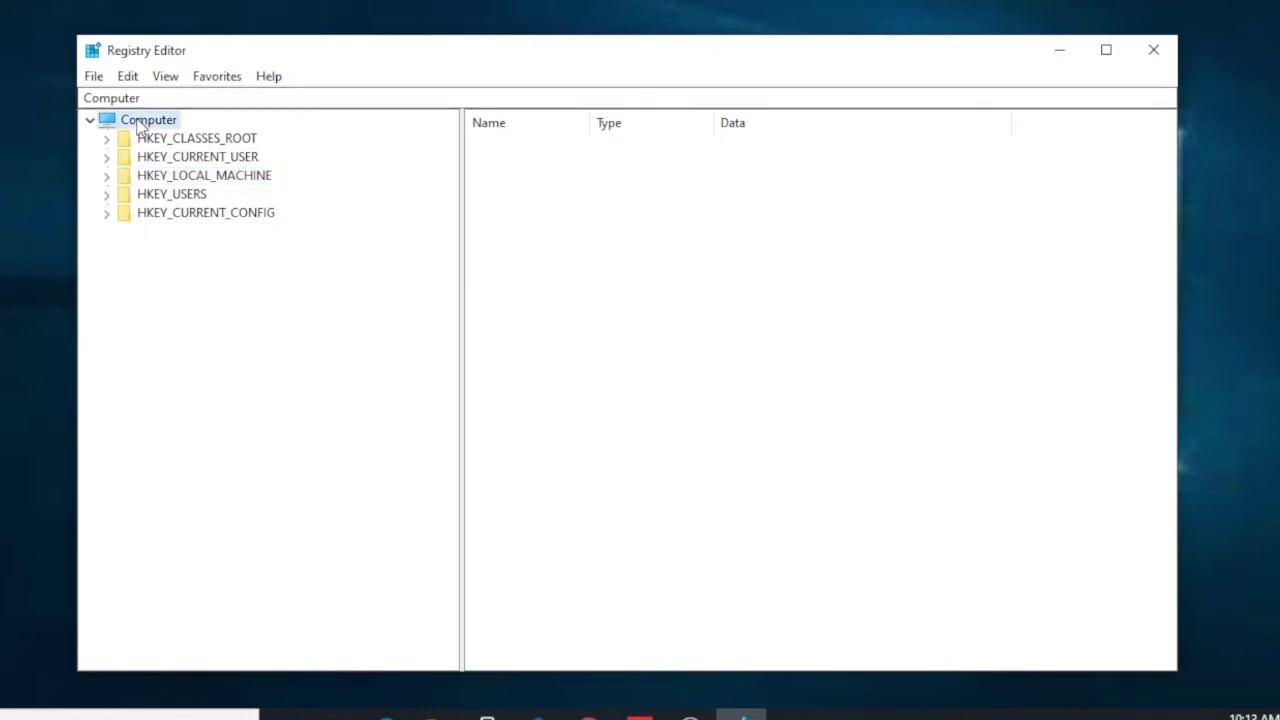
left_click(158, 178)
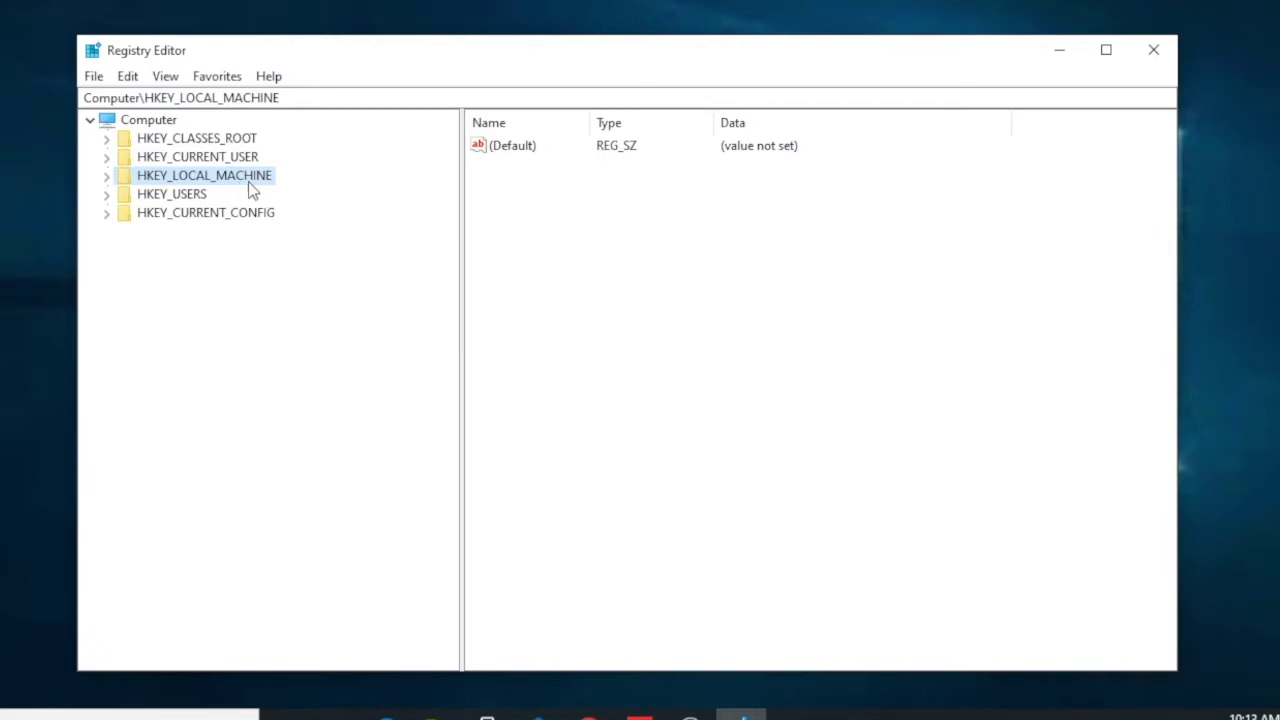
left_click(106, 178)
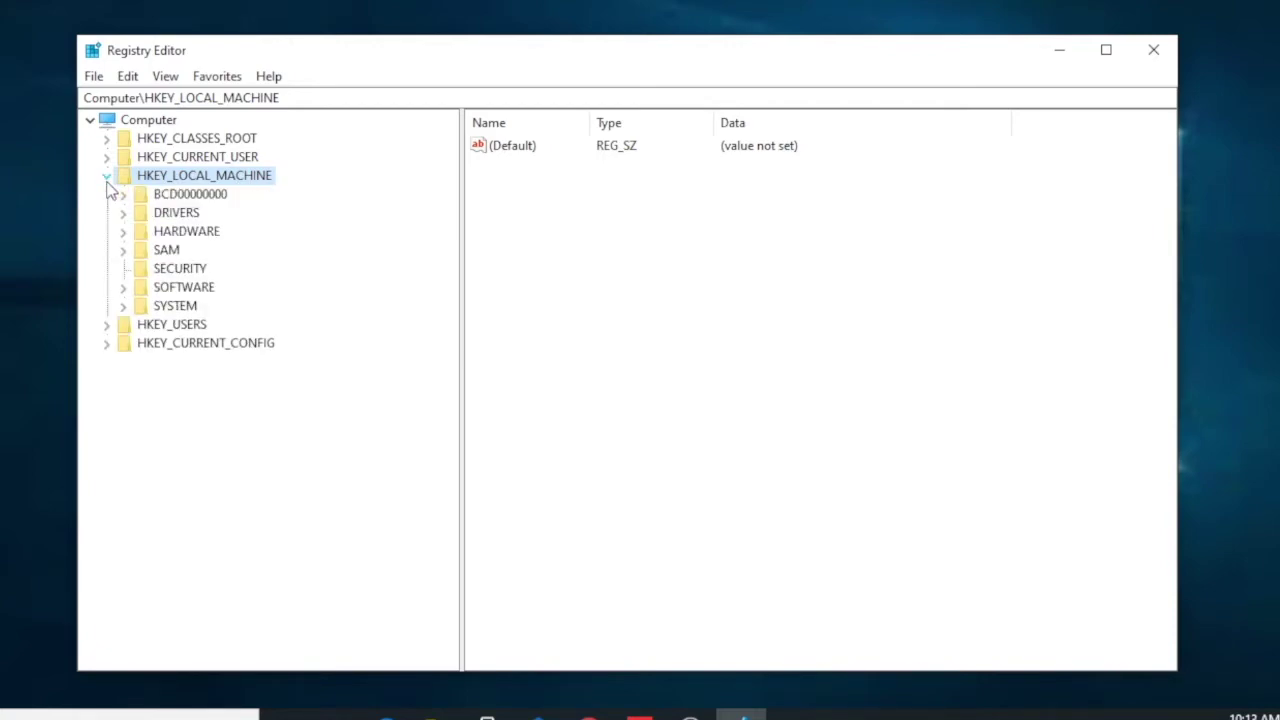
left_click(171, 309)
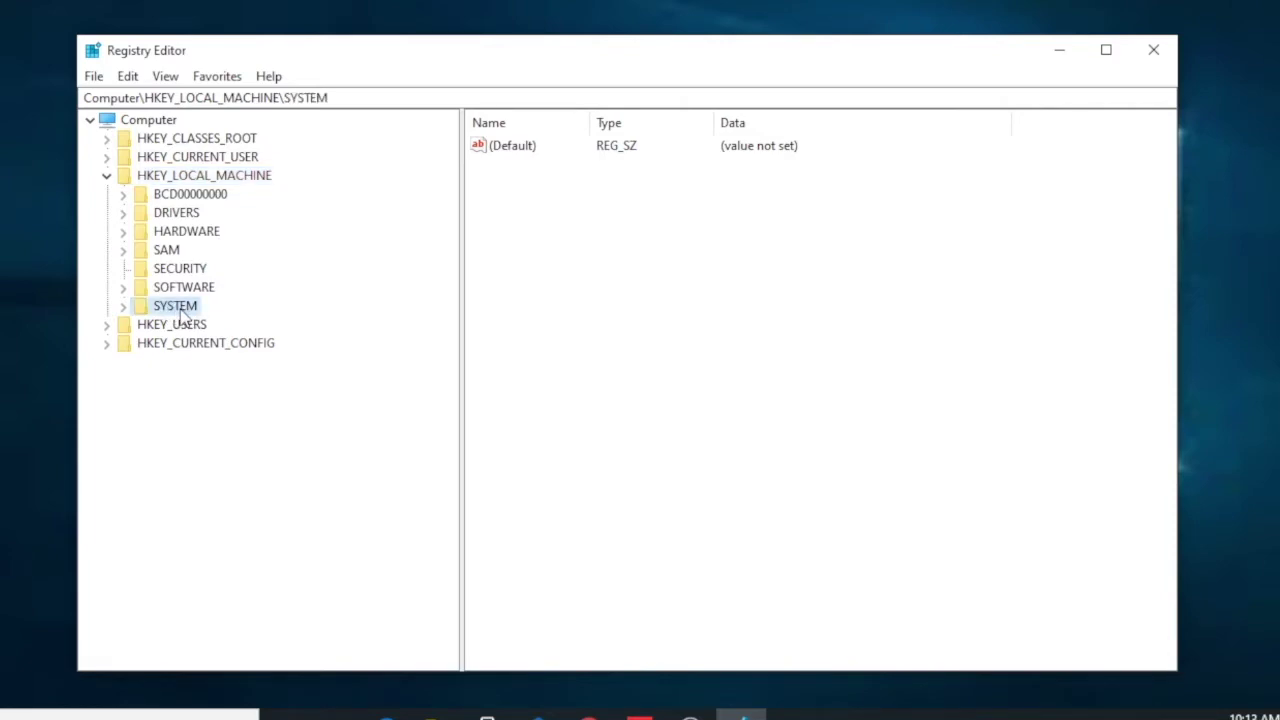
left_click(123, 306)
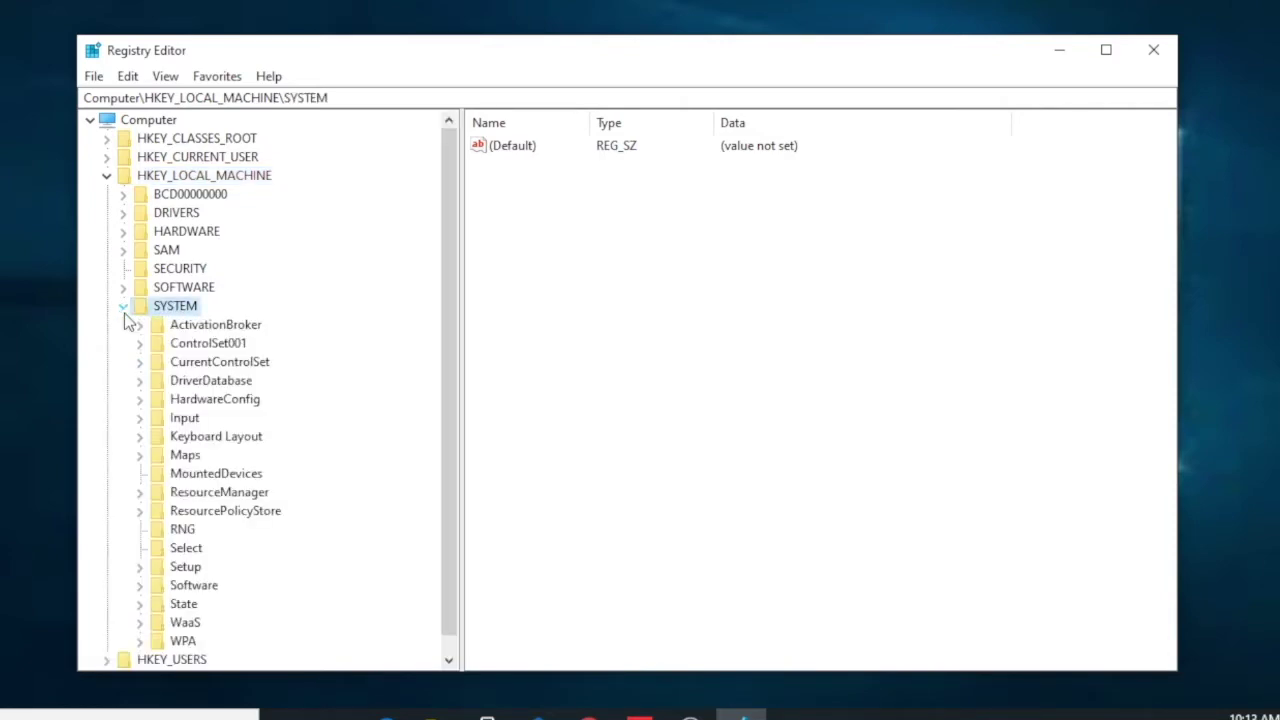
left_click(199, 364)
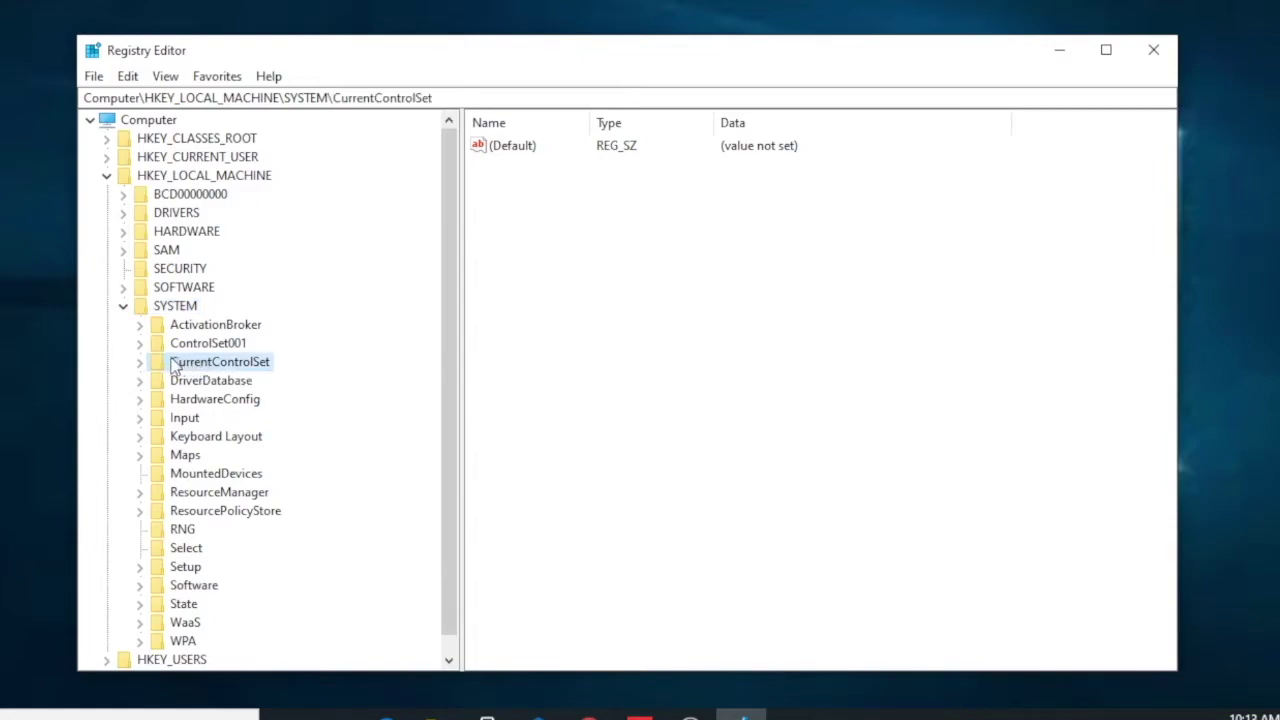
left_click(140, 366)
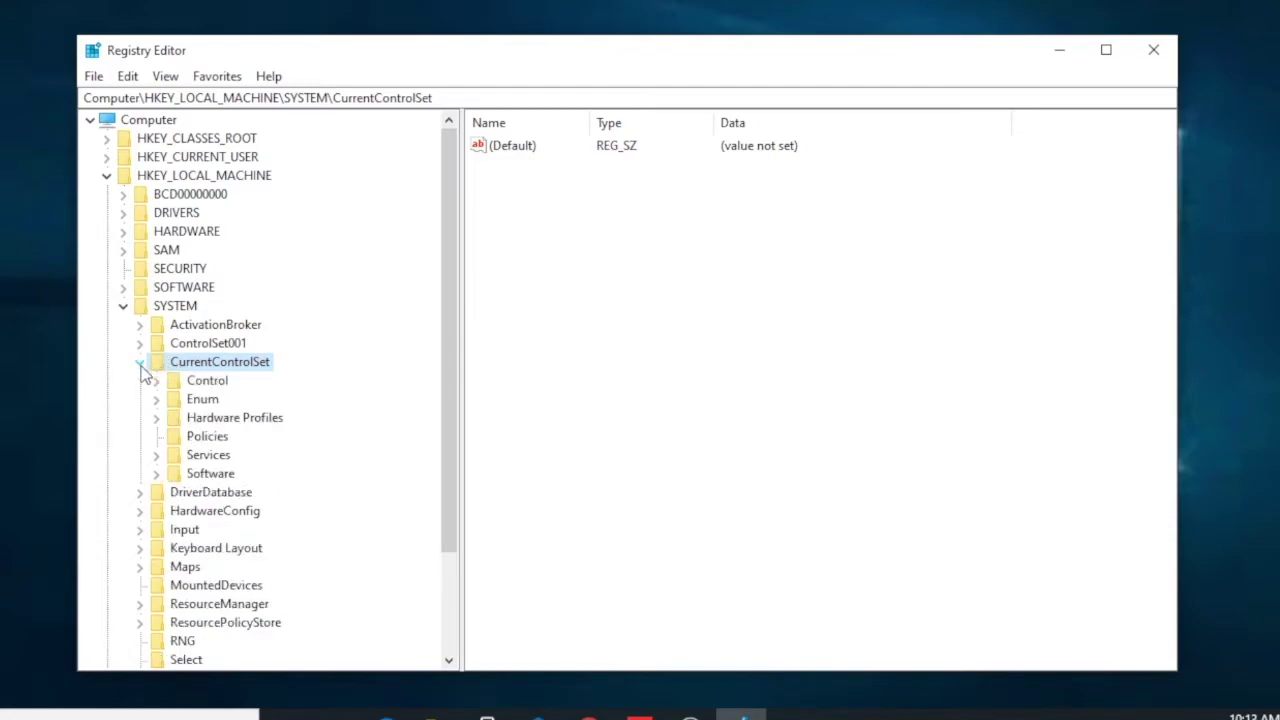
left_click(194, 459)
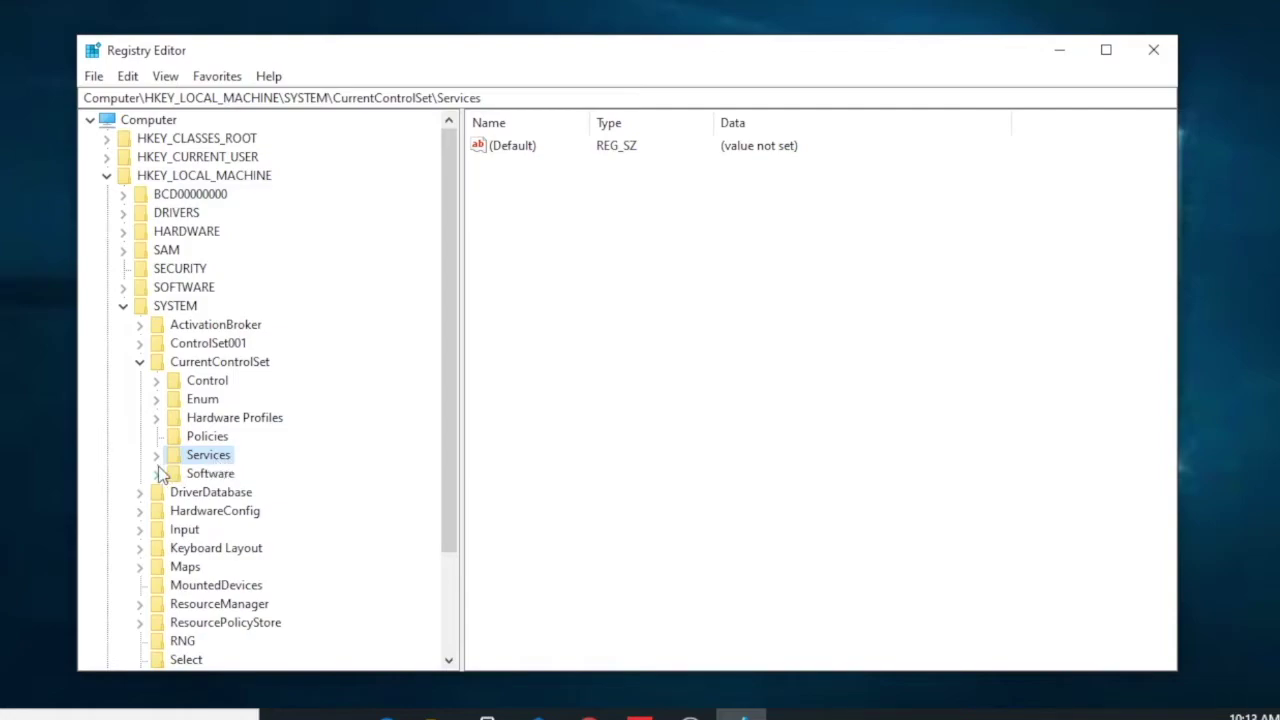
left_click(157, 459)
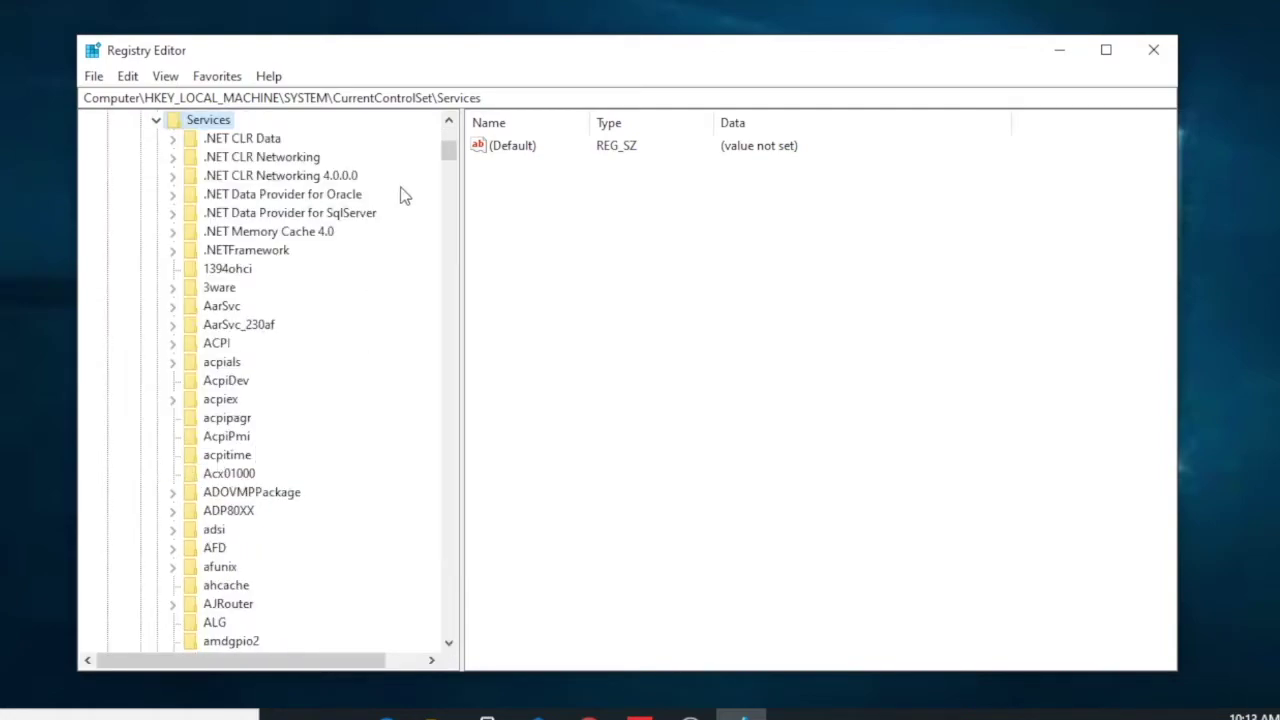
- Locate the USBSTOR key under Services and select it to list its values
left_click_drag(448, 157, 449, 371)
right_click(450, 374)
key("Escape")
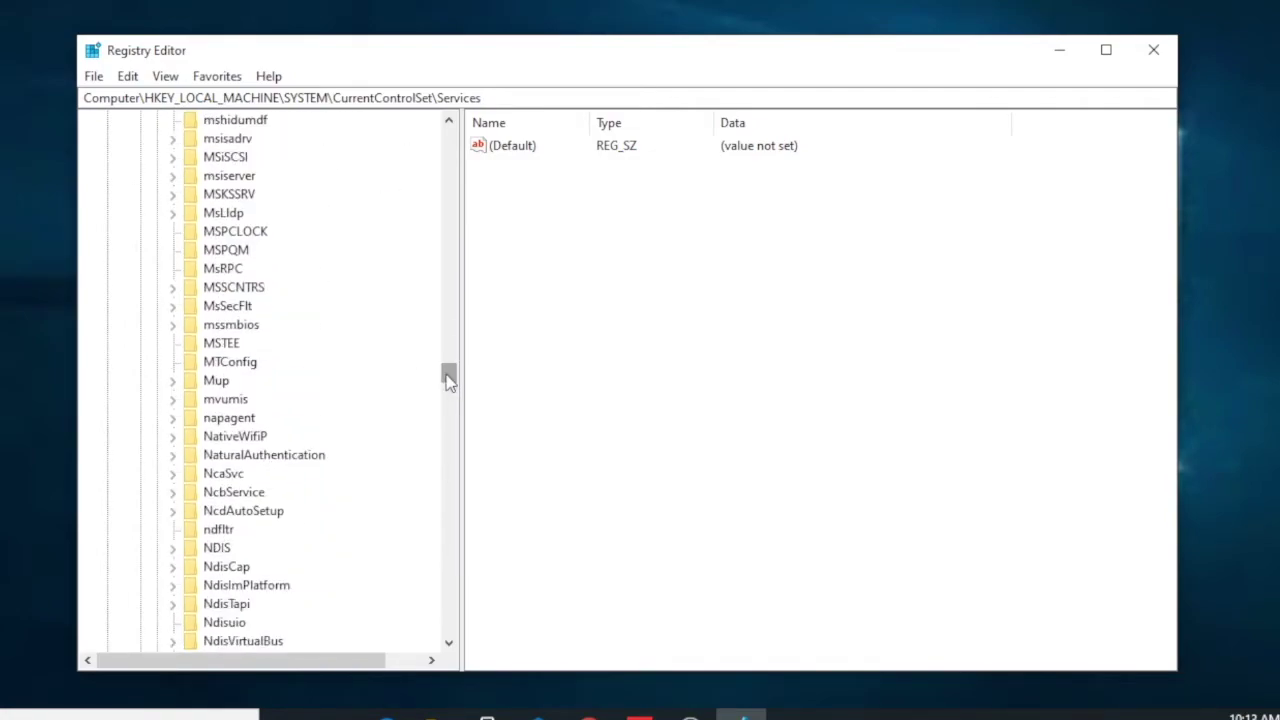
left_click_drag(449, 380, 449, 533)
left_click(449, 644)
left_click(254, 612)
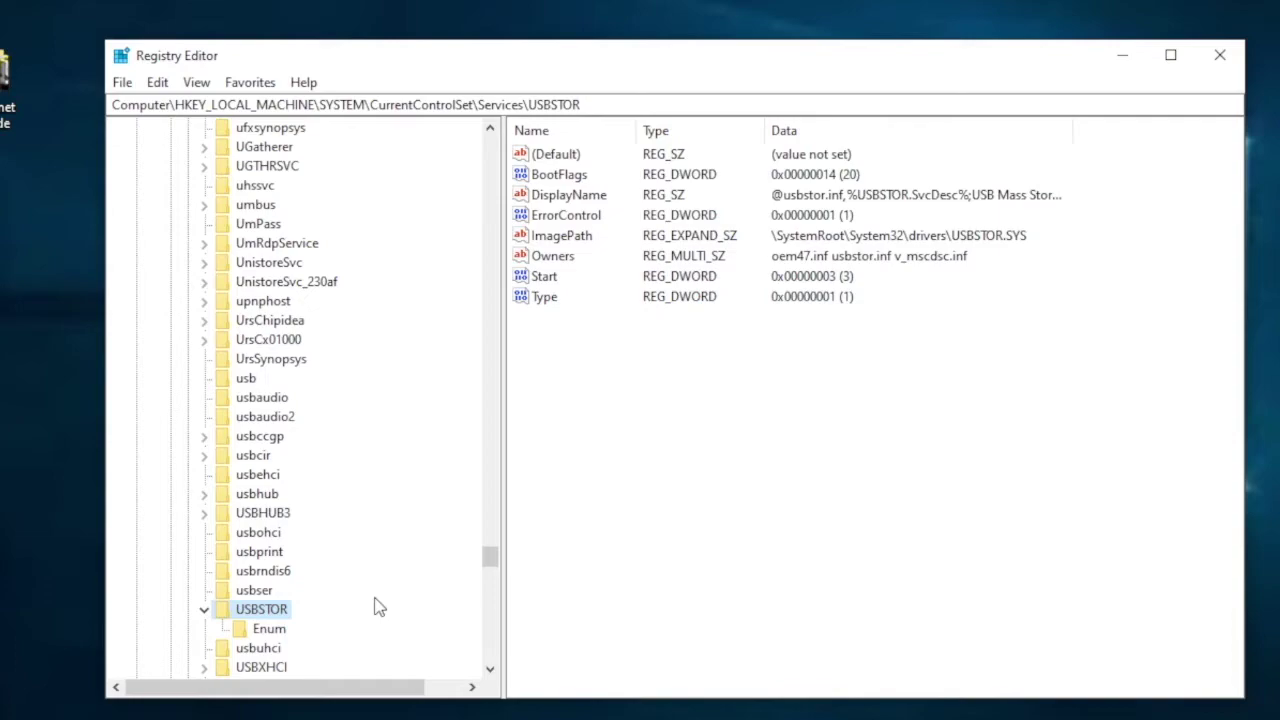
double_click(251, 617)
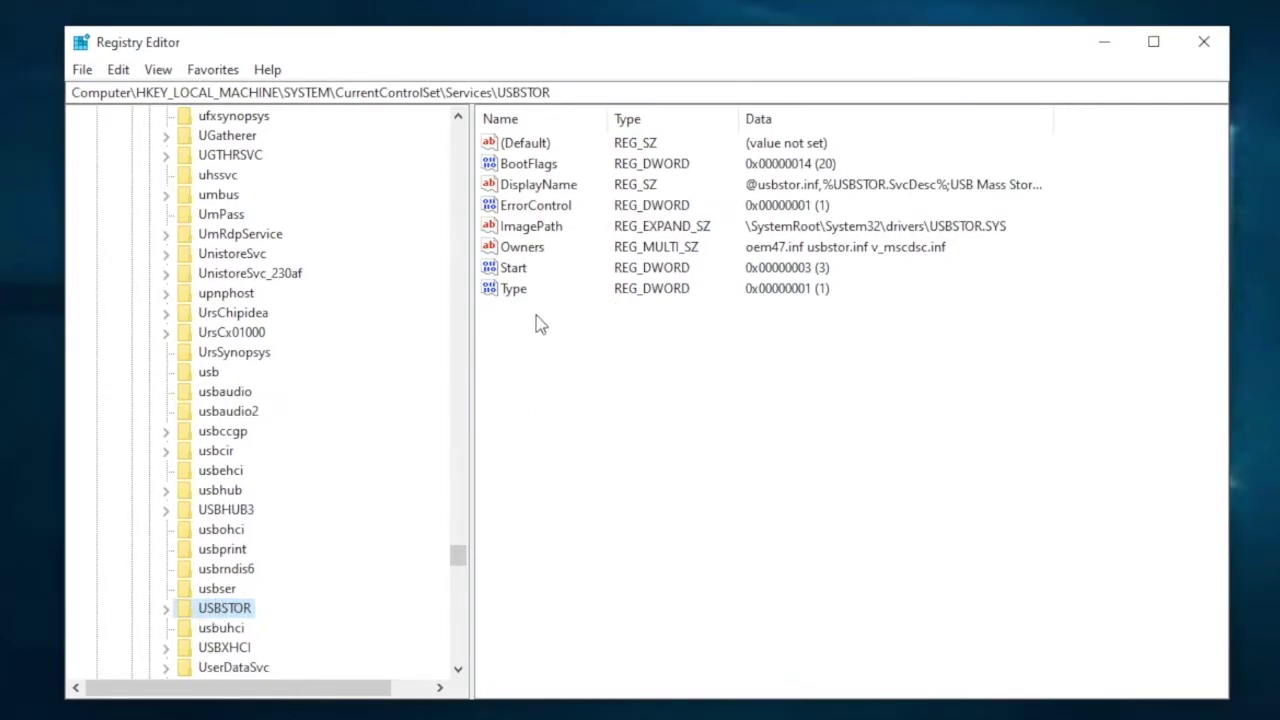
- Set the value data of the USBSTOR key's Start entry to 4 to disable USB storage
left_click(515, 268)
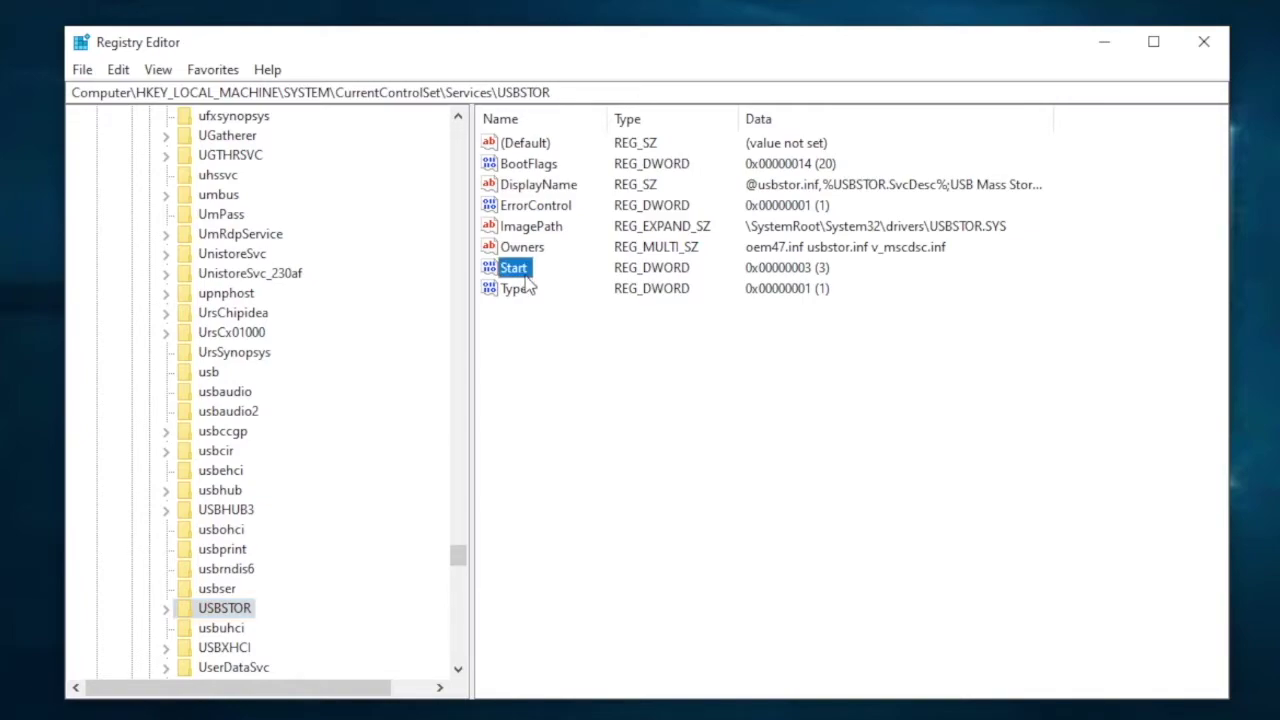
right_click(517, 277)
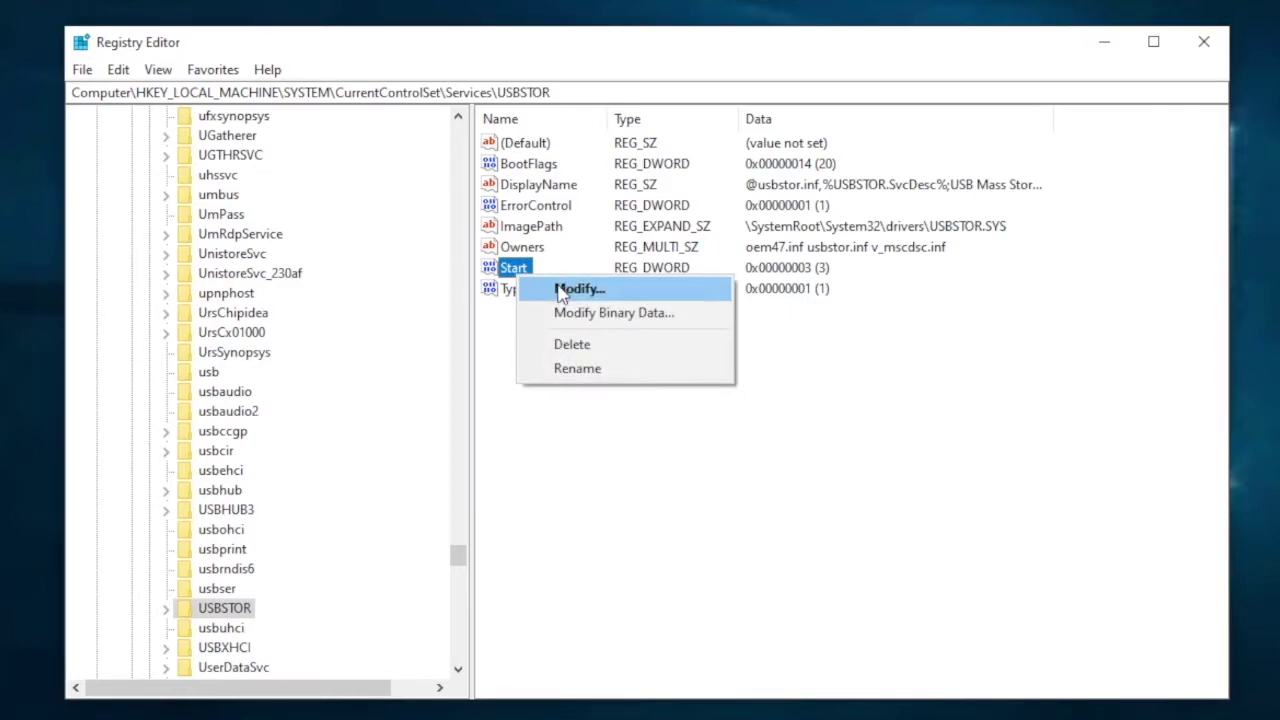
left_click(579, 289)
left_click(193, 251)
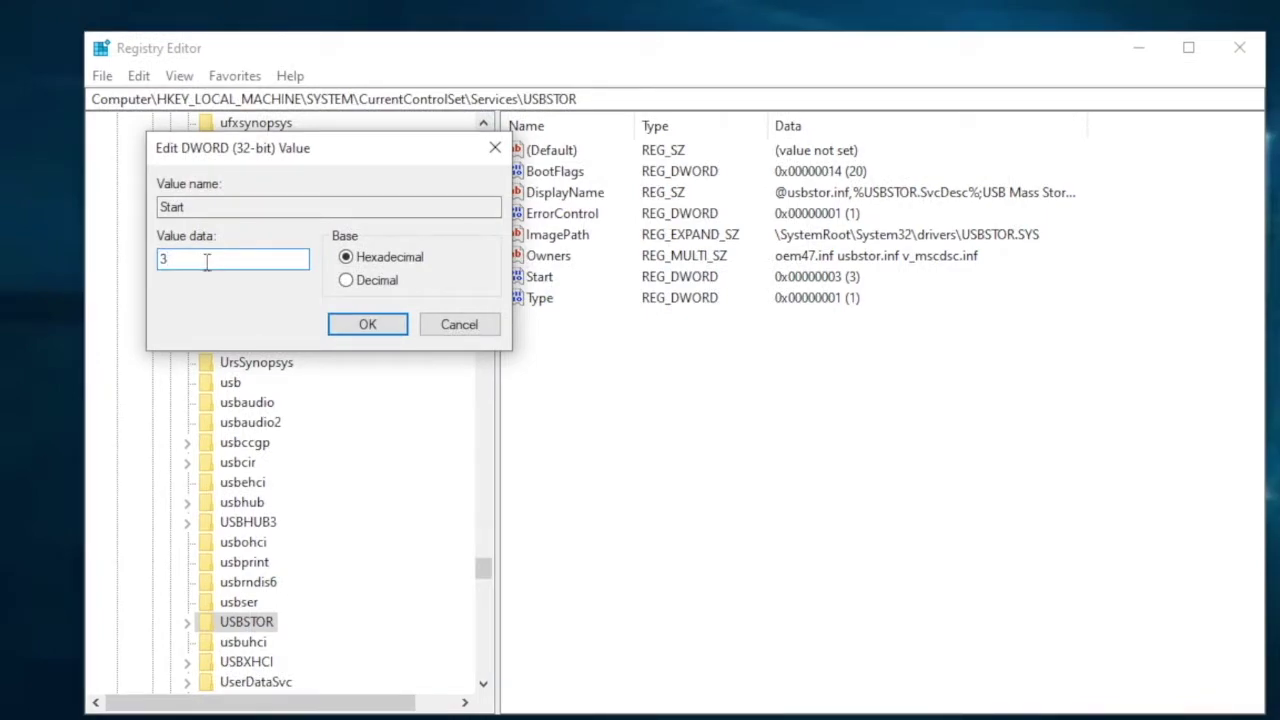
left_click_drag(165, 262, 148, 275)
key("BackSpace")
type("4")
left_click(366, 325)
- Check the drives in This PC in File Explorer and review the USBSTOR key's full path back in Registry Editor
key("super+e")
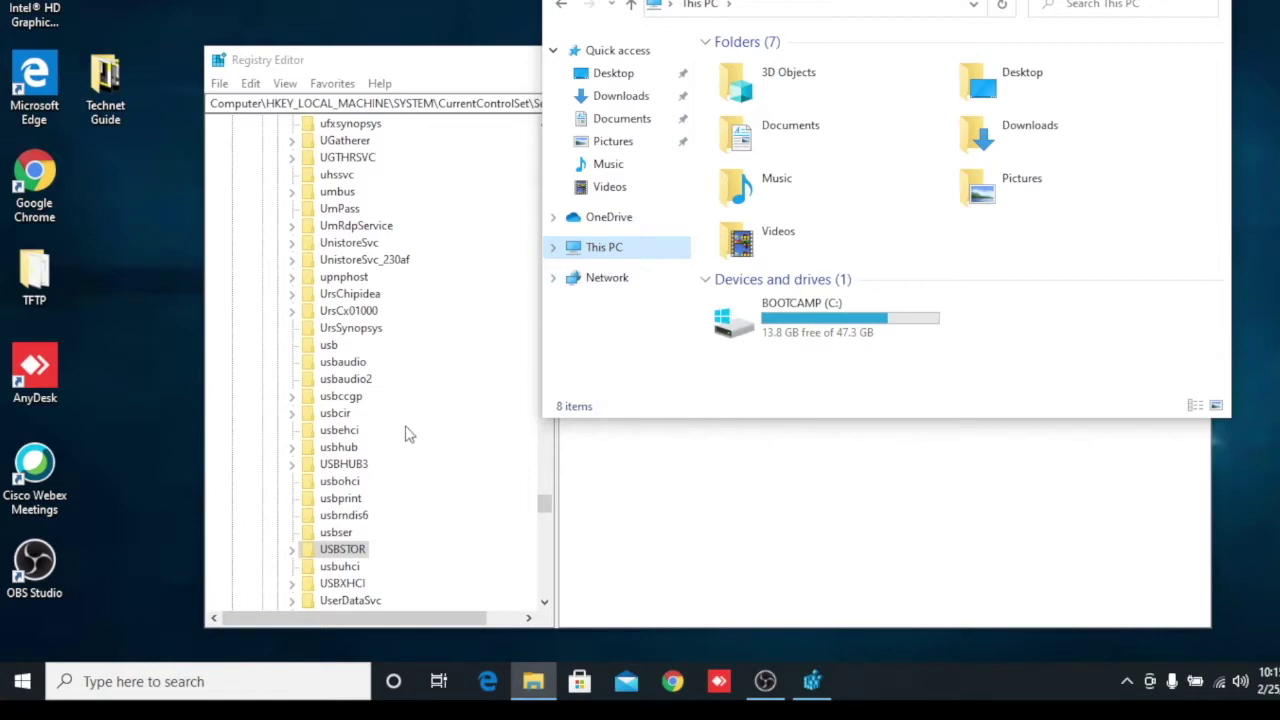
left_click(342, 551)
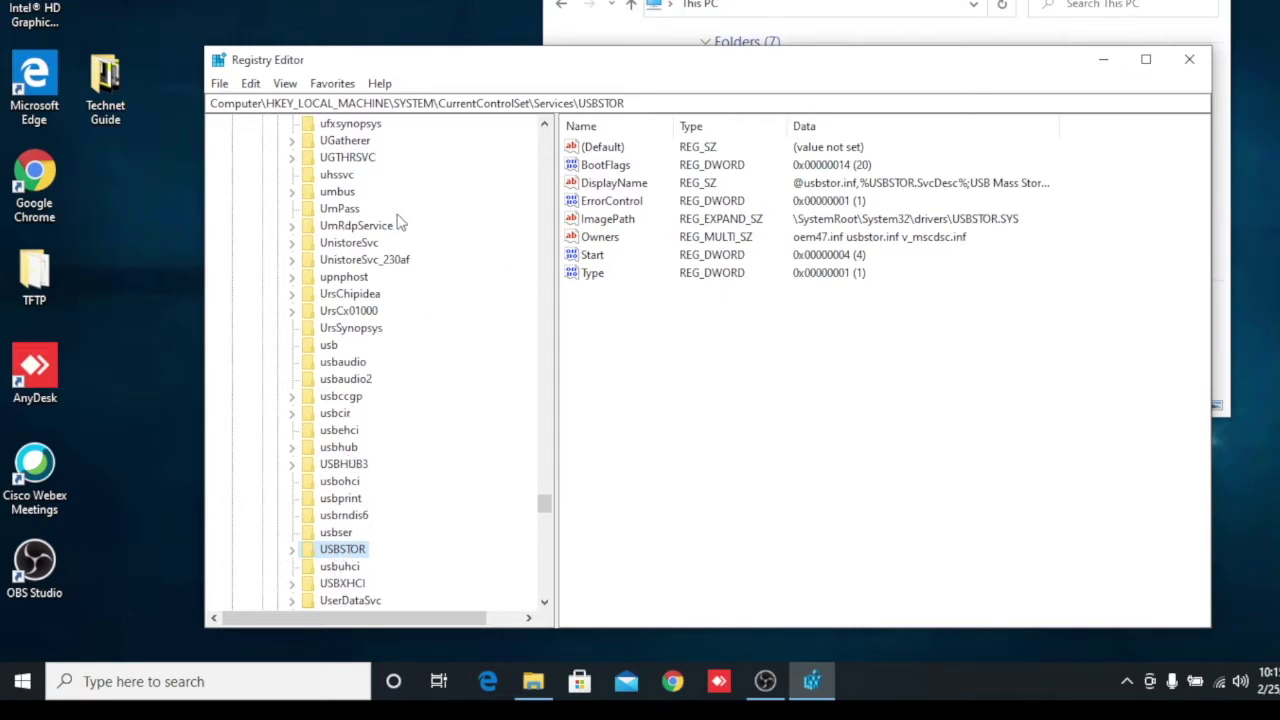
left_click(633, 103)
left_click_drag(633, 103, 213, 80)
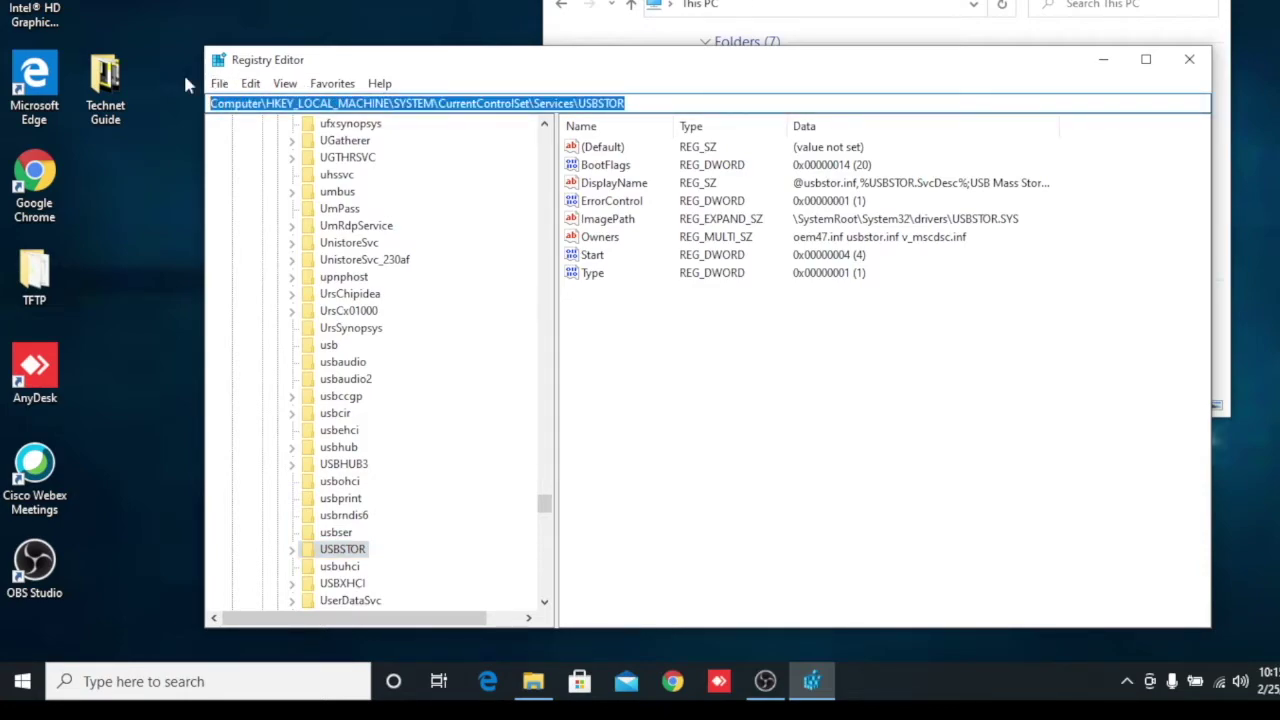
left_click(722, 350)
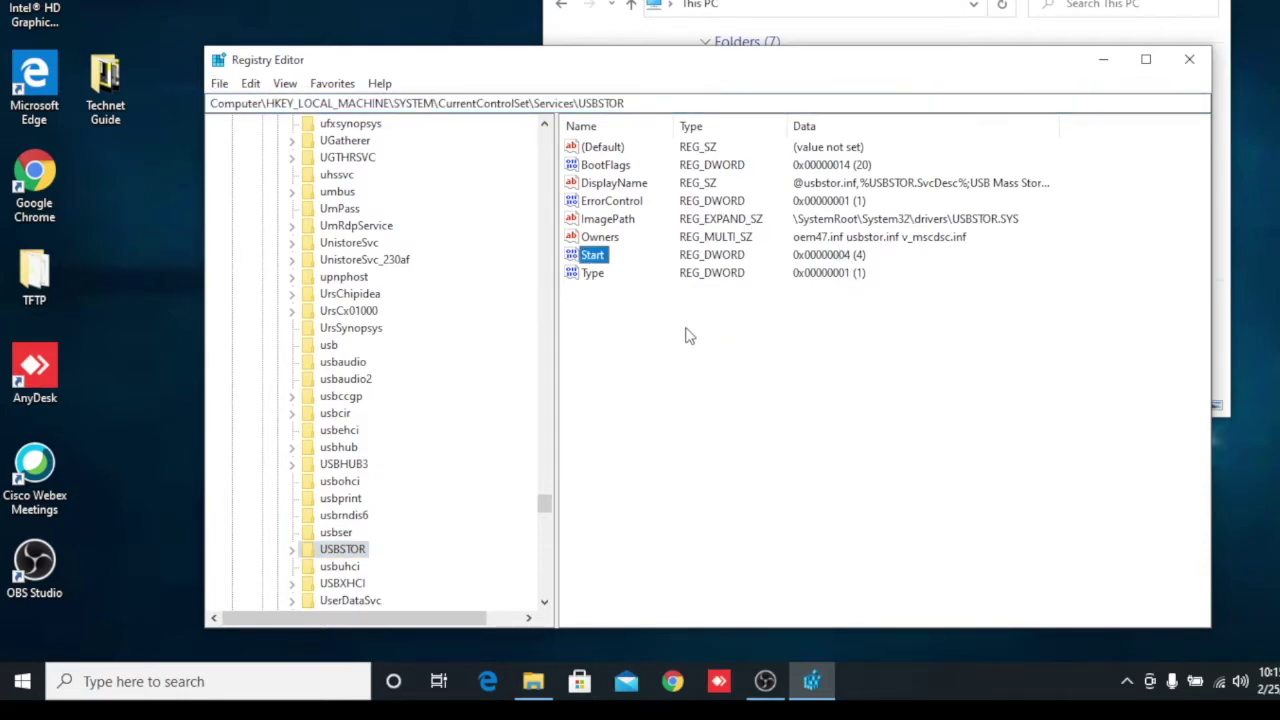
- Set the value data of USBSTOR's Start entry to 3 to enable USB storage again
right_click(595, 259)
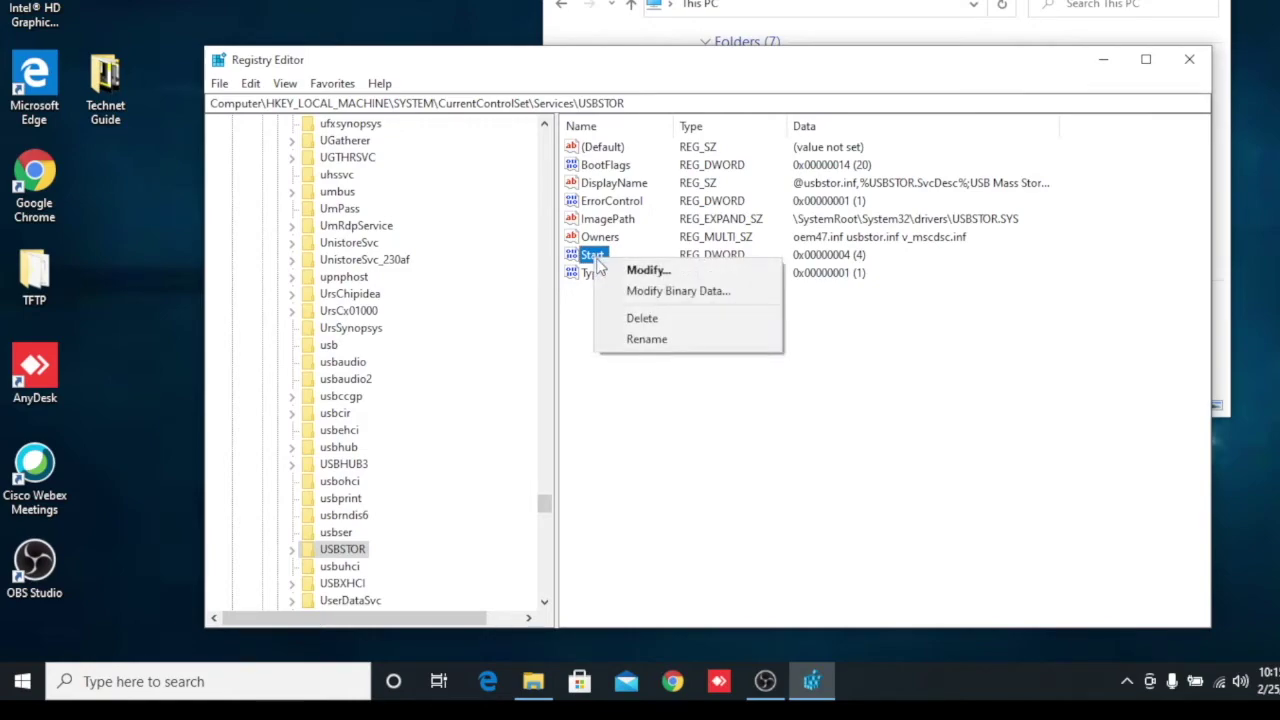
left_click(618, 271)
type("3")
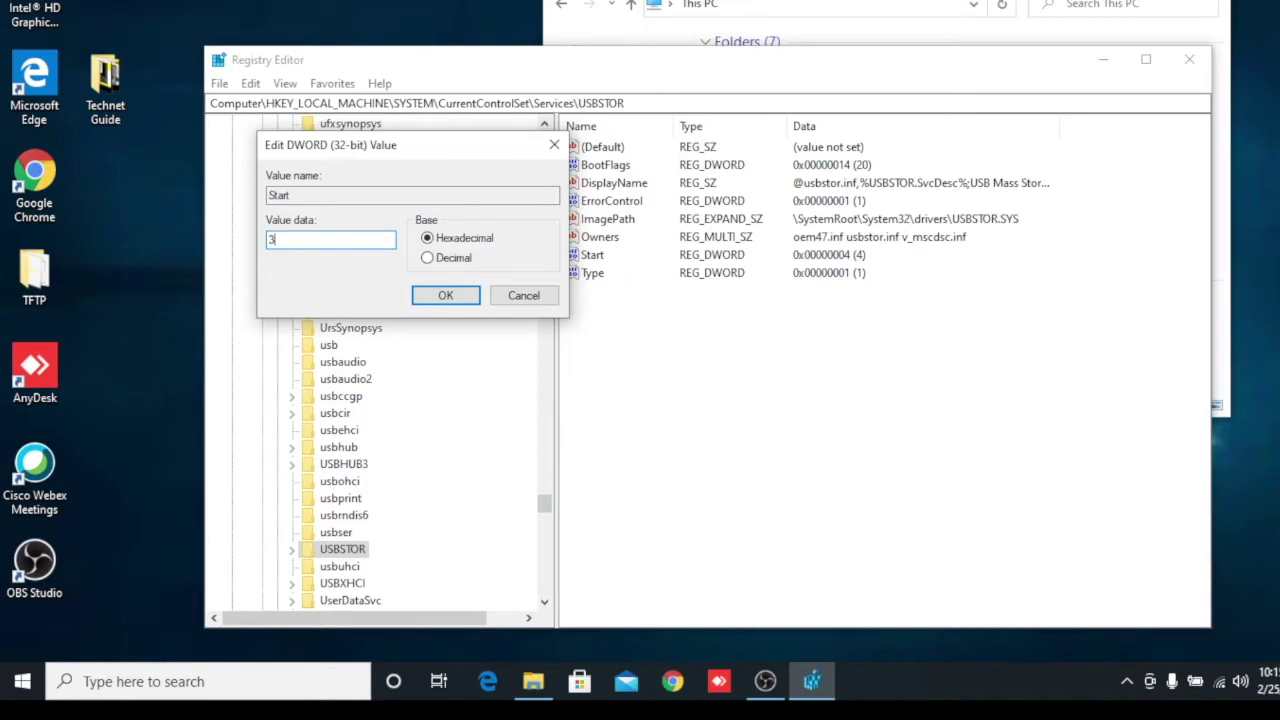
left_click(445, 295)
- Check the USB drive (E:) in This PC and close the File Explorer window
left_click(1015, 2)
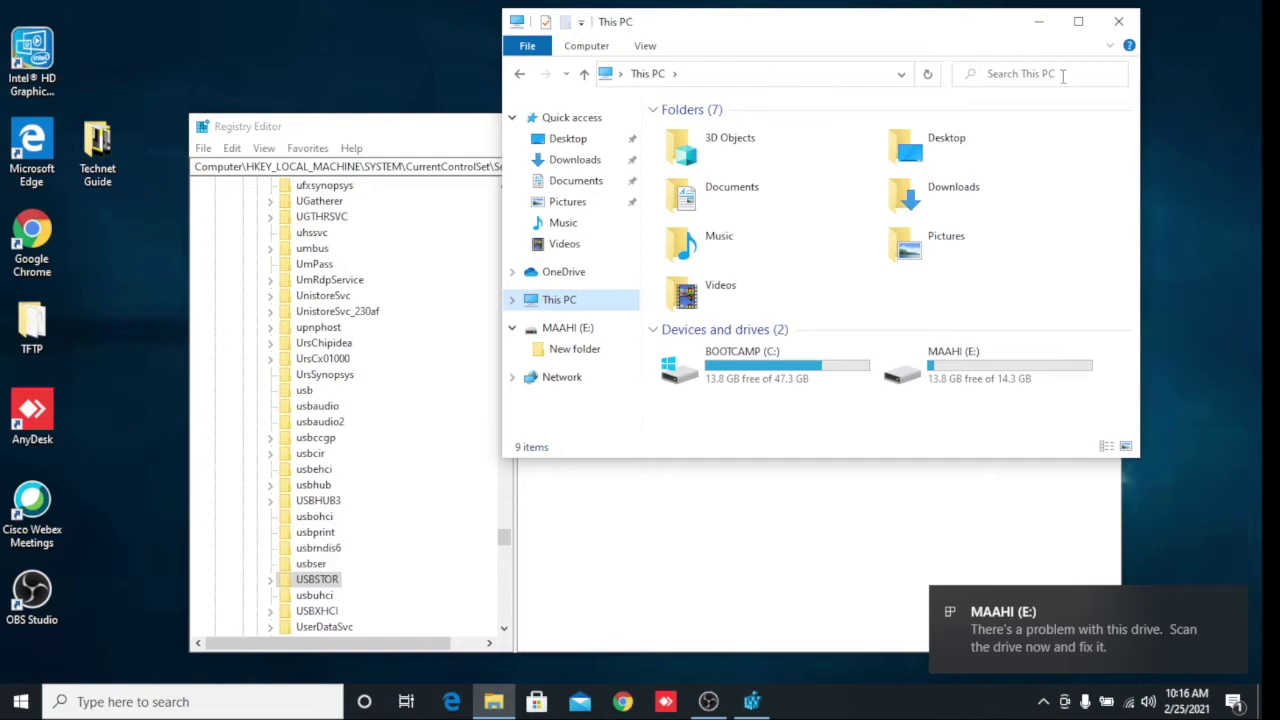
left_click(985, 365)
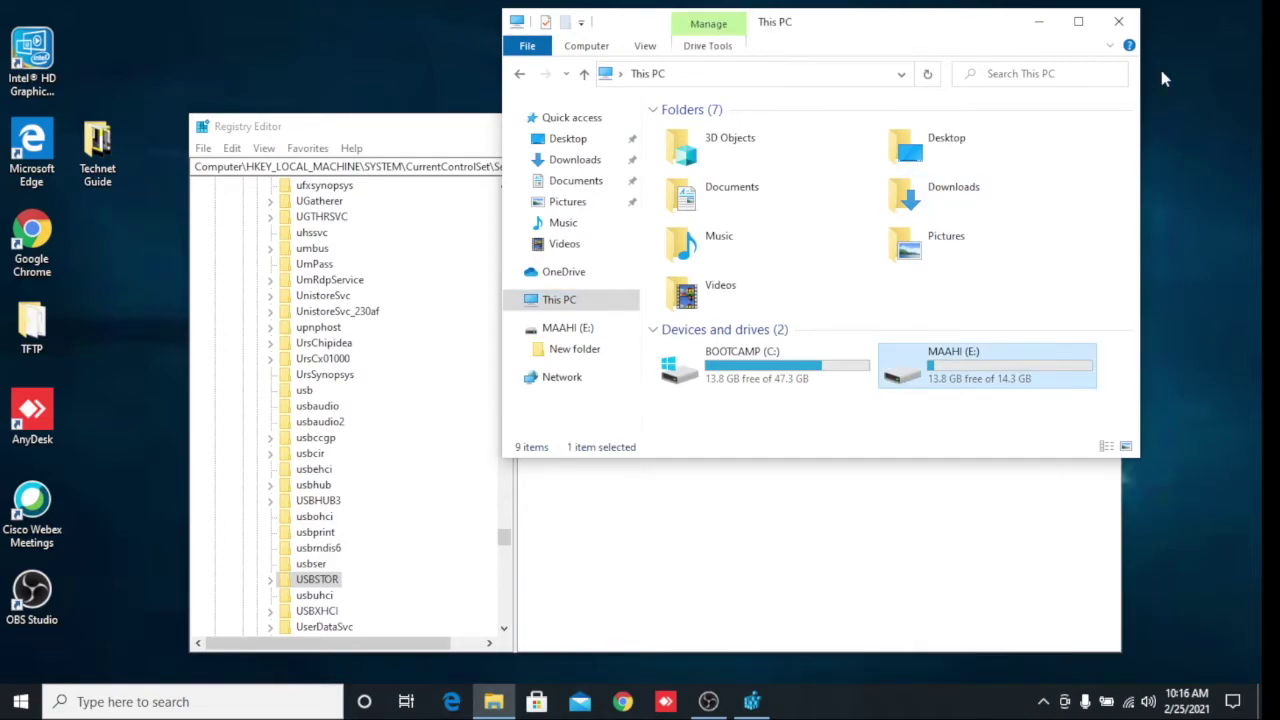
left_click(1119, 22)
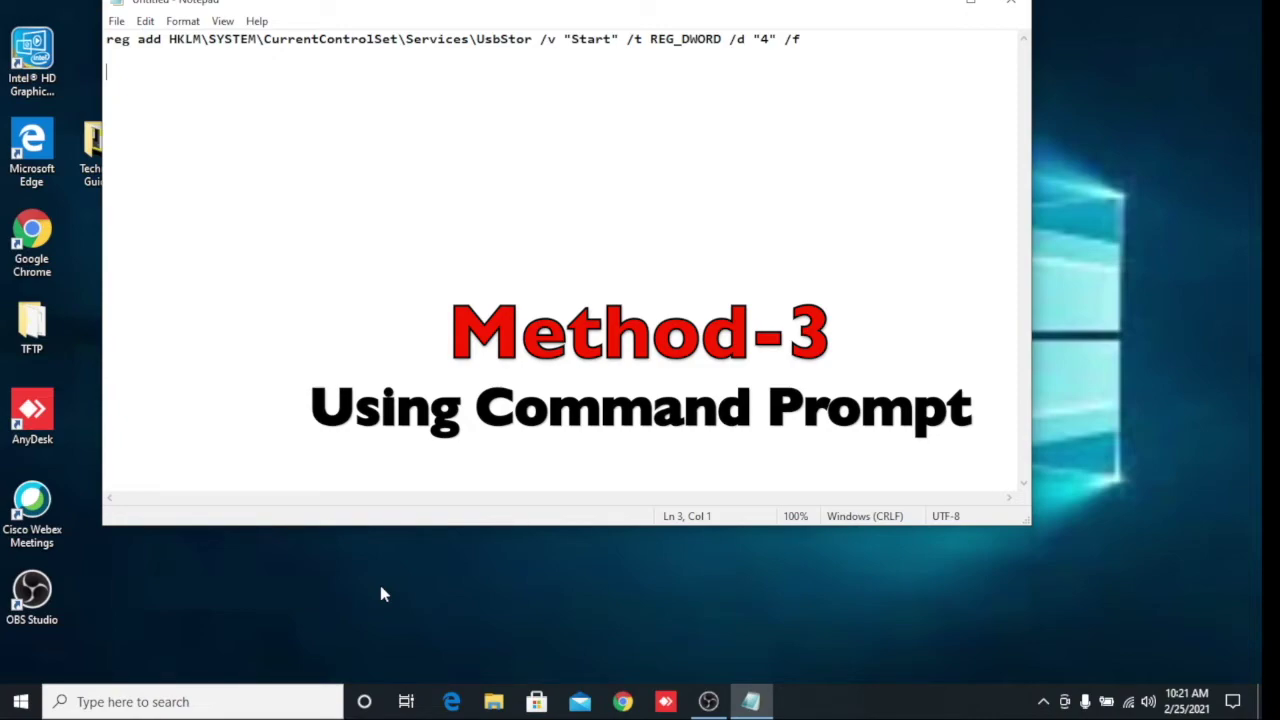
- Search Windows for "cmd" and launch Command Prompt as administrator
left_click(202, 705)
type("cmd")
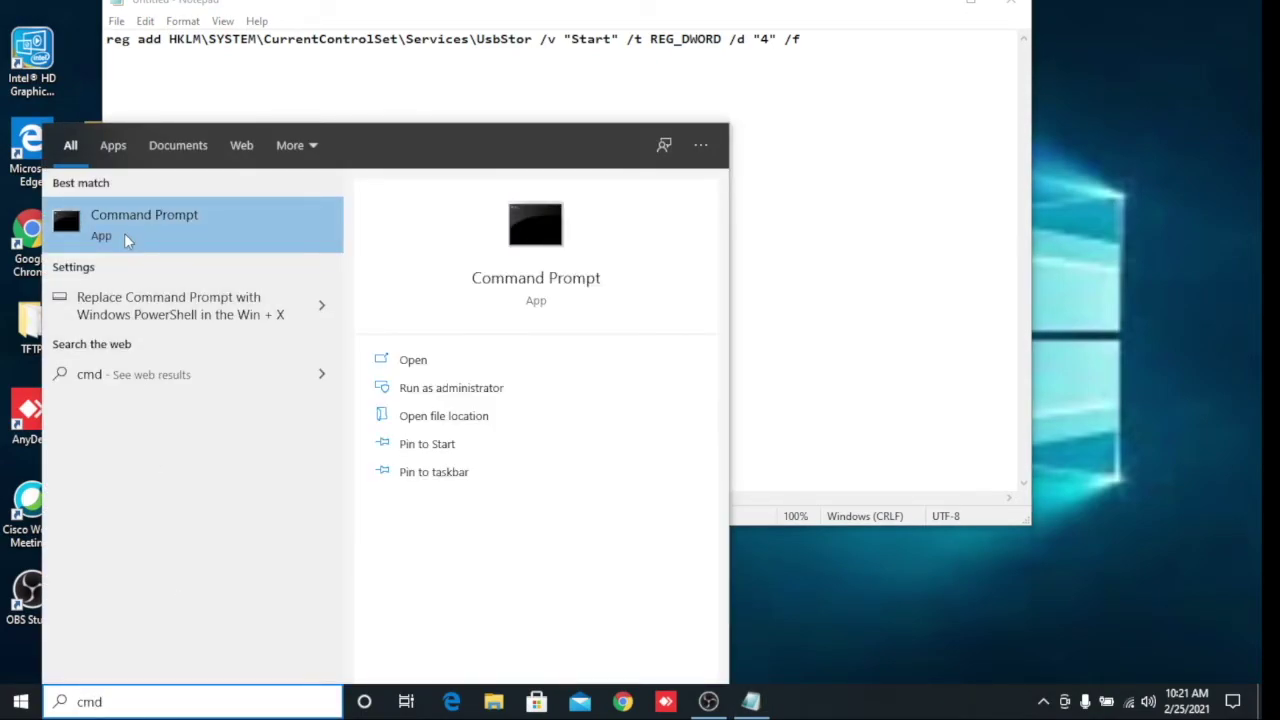
right_click(127, 240)
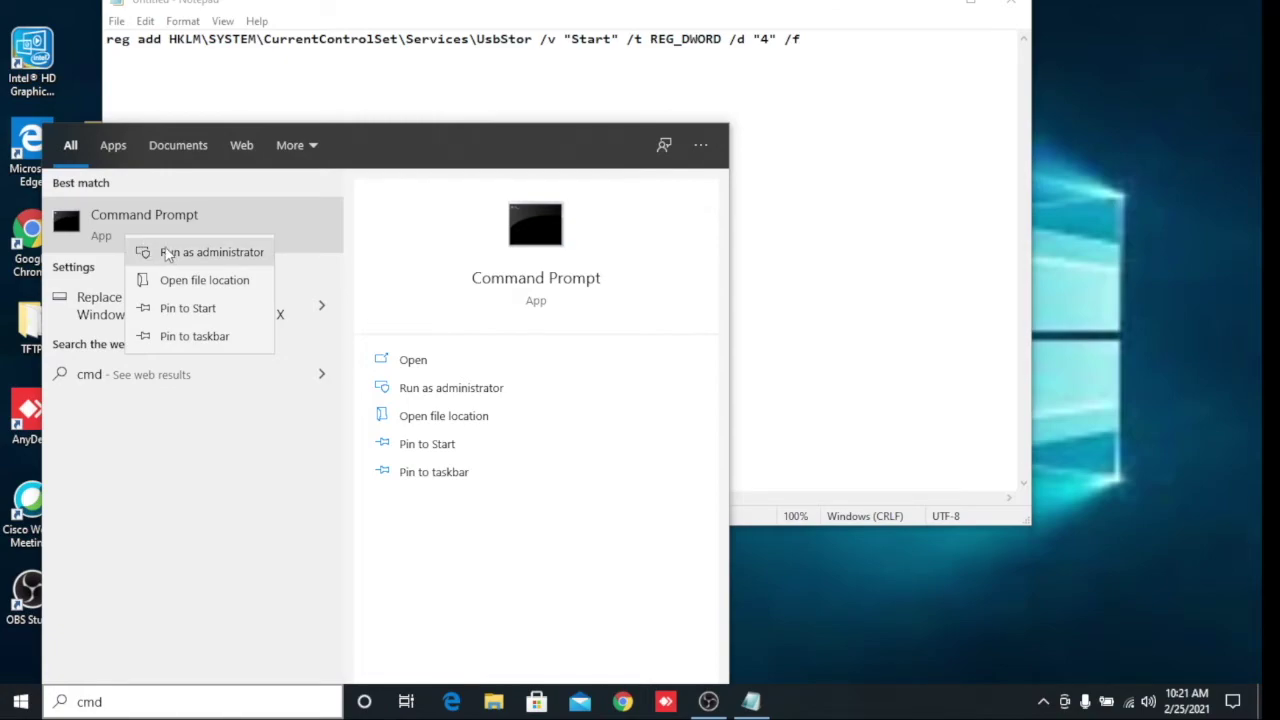
left_click(170, 254)
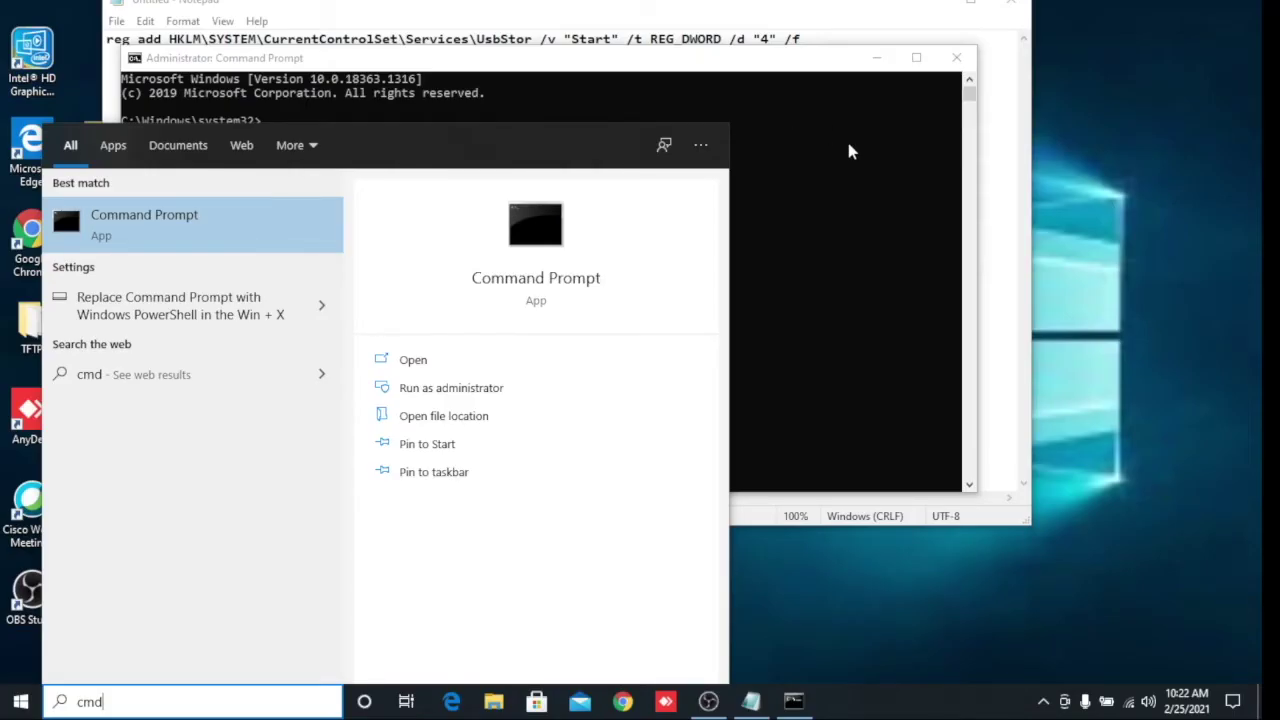
left_click(846, 137)
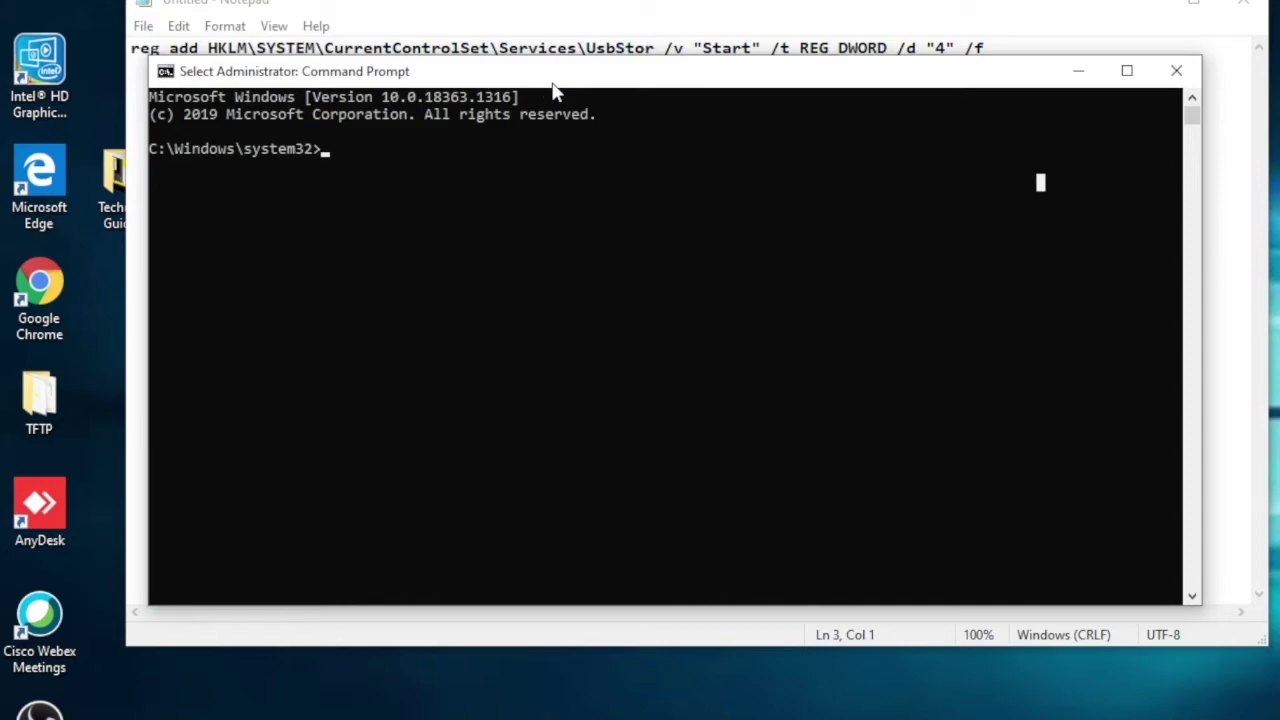
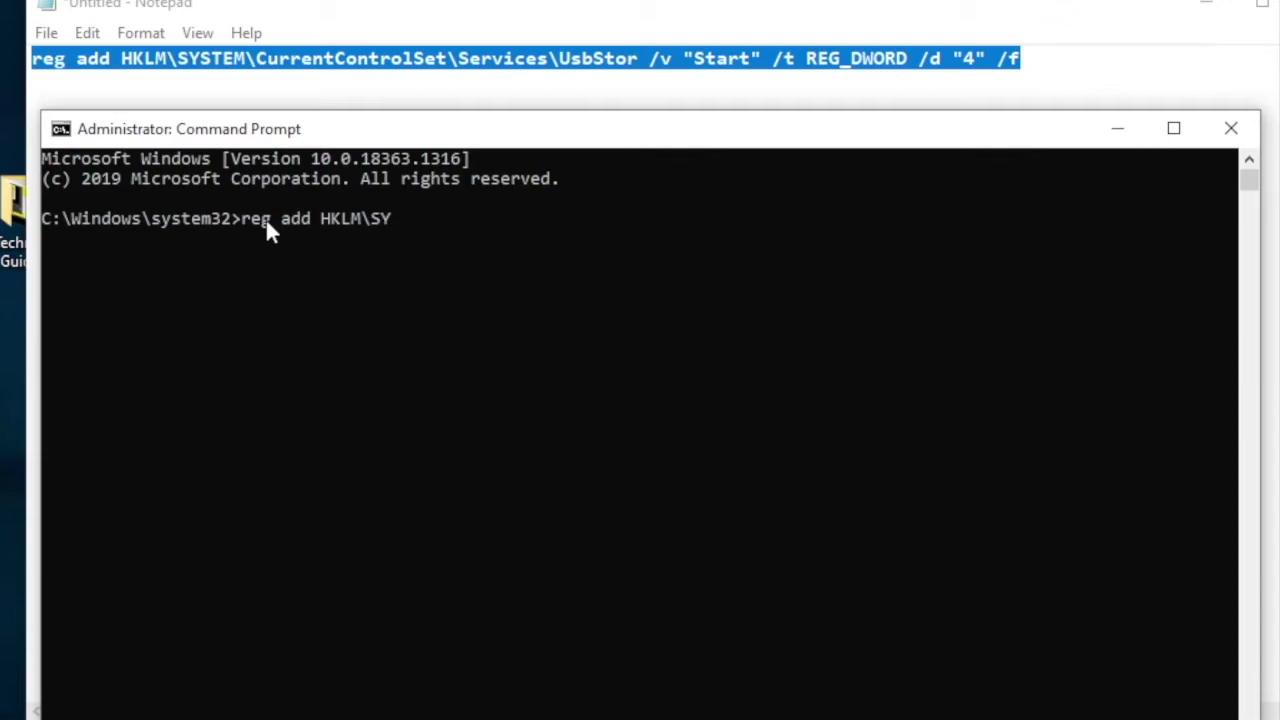
- Complete the registry key path in the reg add command as HKLM\SYSTEM\CurrentControlSet\Services\UsbStor
type("STEM\\c")
key("BackSpace")
type("CurrentControlSet")
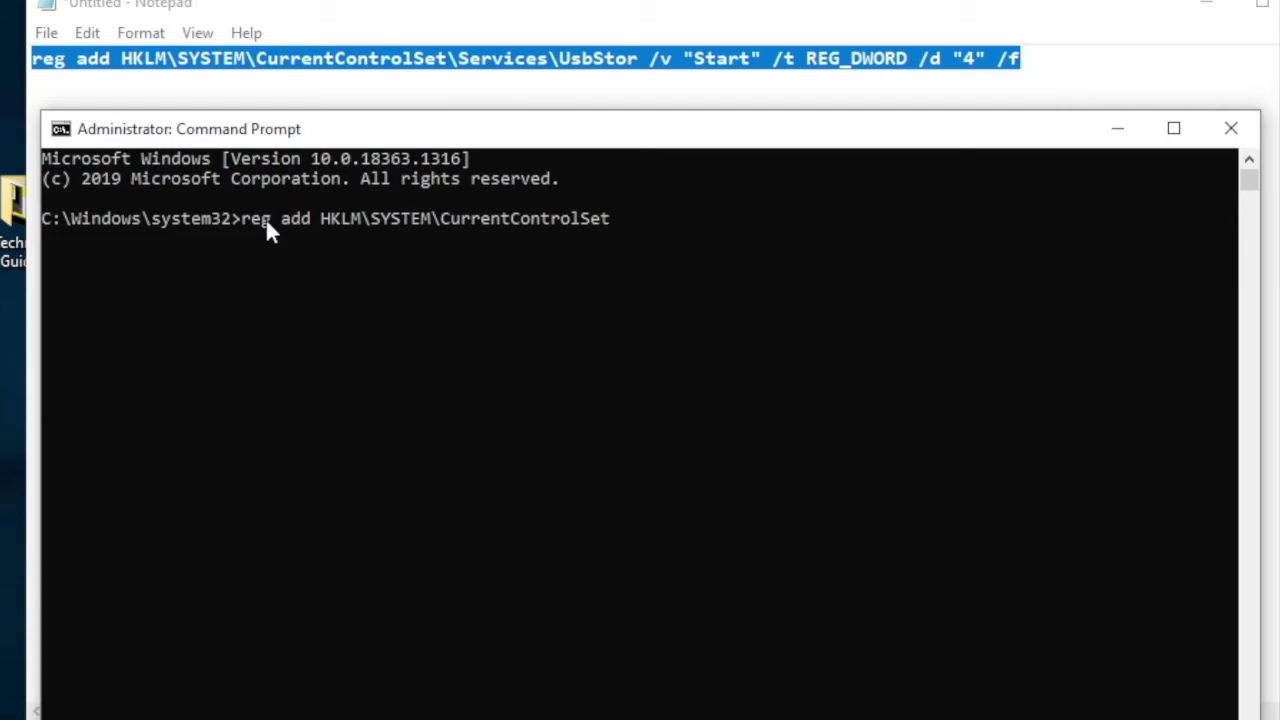
type("\\Services")
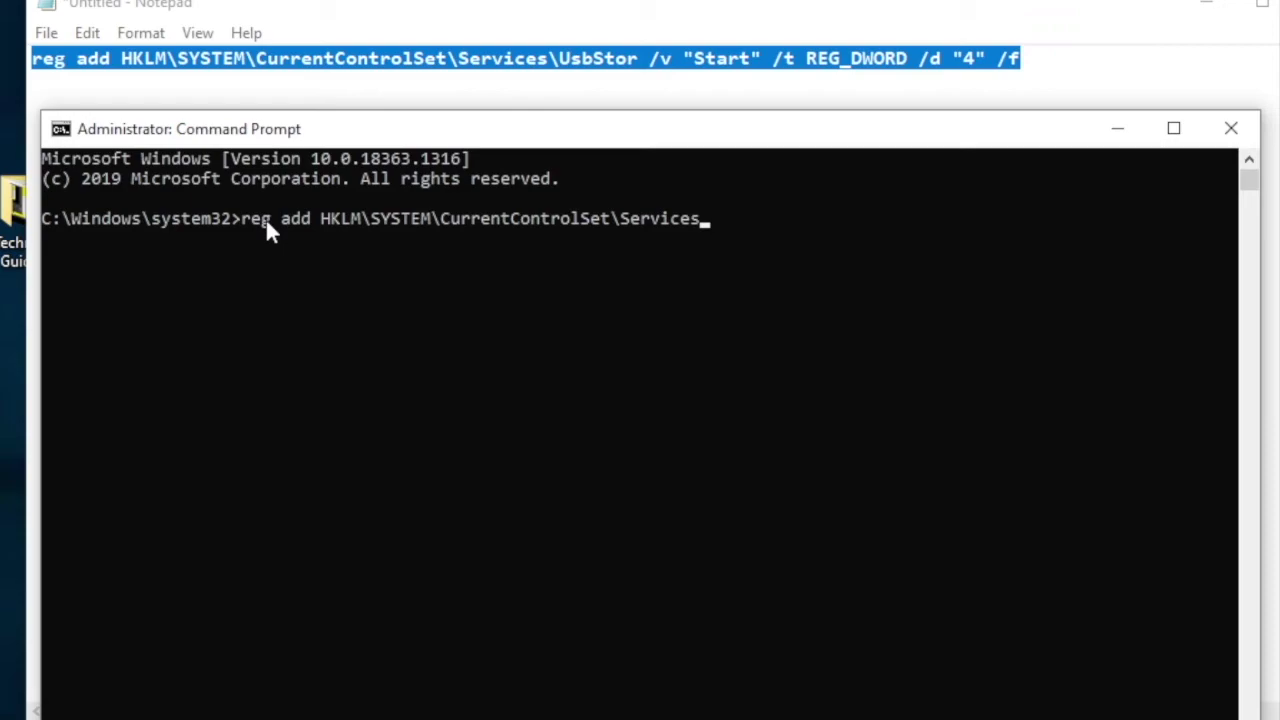
type("\\UsbStor")
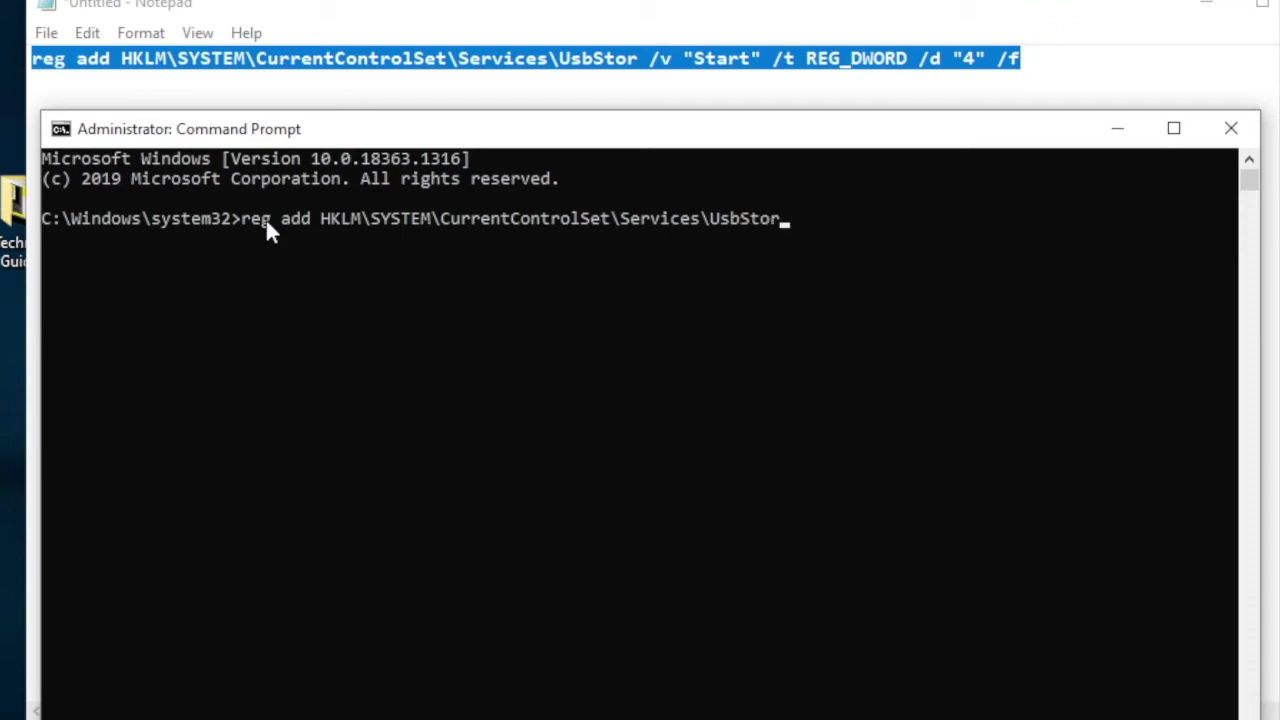
- Add /v "start" /t REG_DWORD /d "4" /f to the reg add command and run it to disable USB storage
type(" /v \"stat")
key("BackSpace")
type("rt")
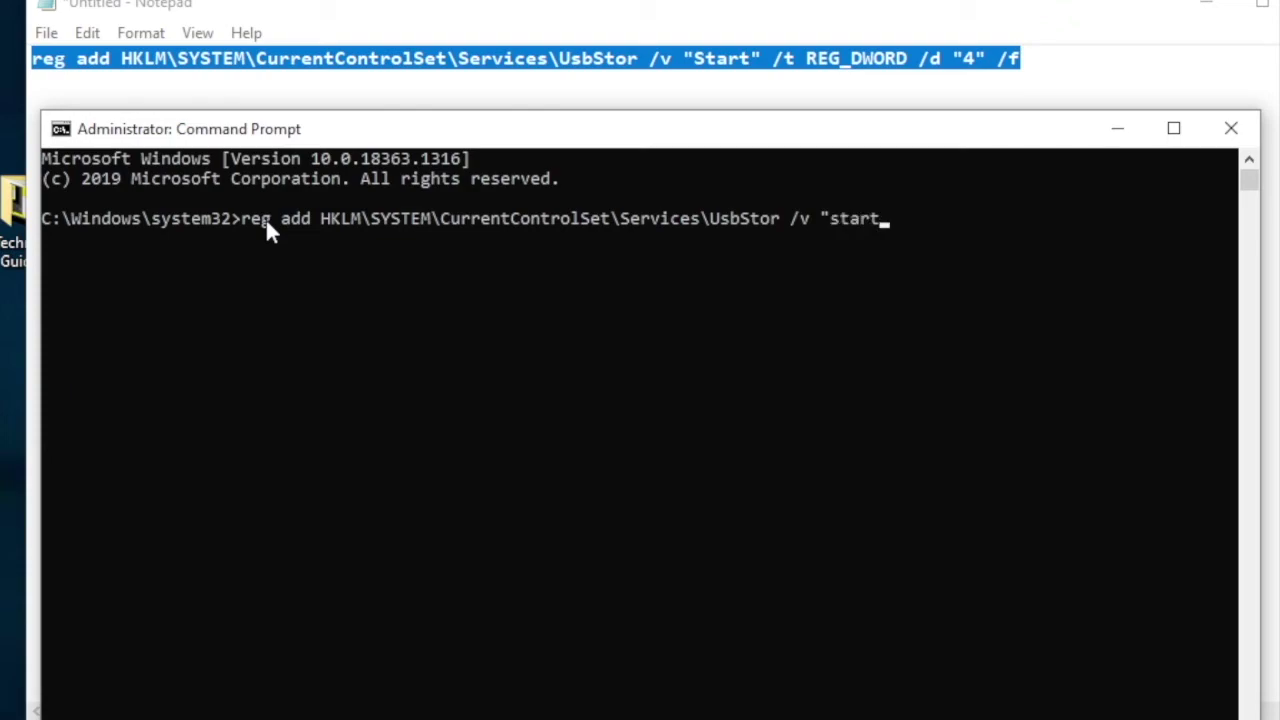
type("\" /t REG_D")
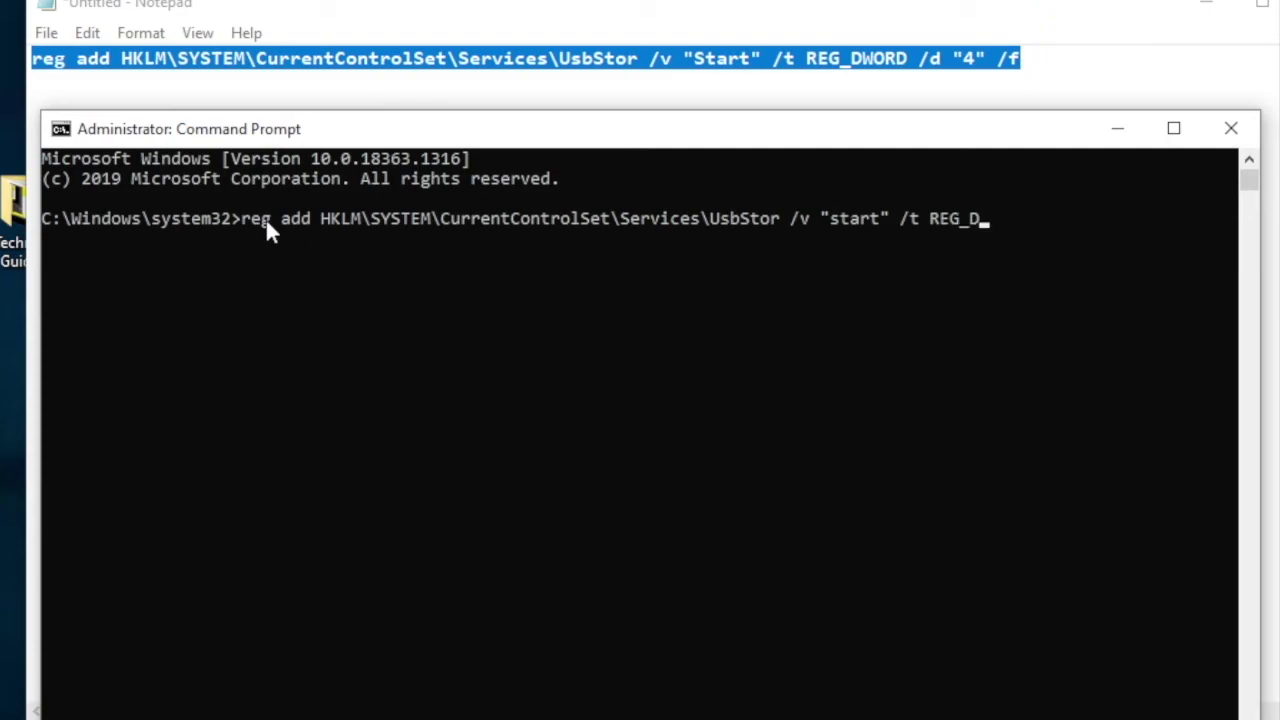
type("WORD /d \"4\"")
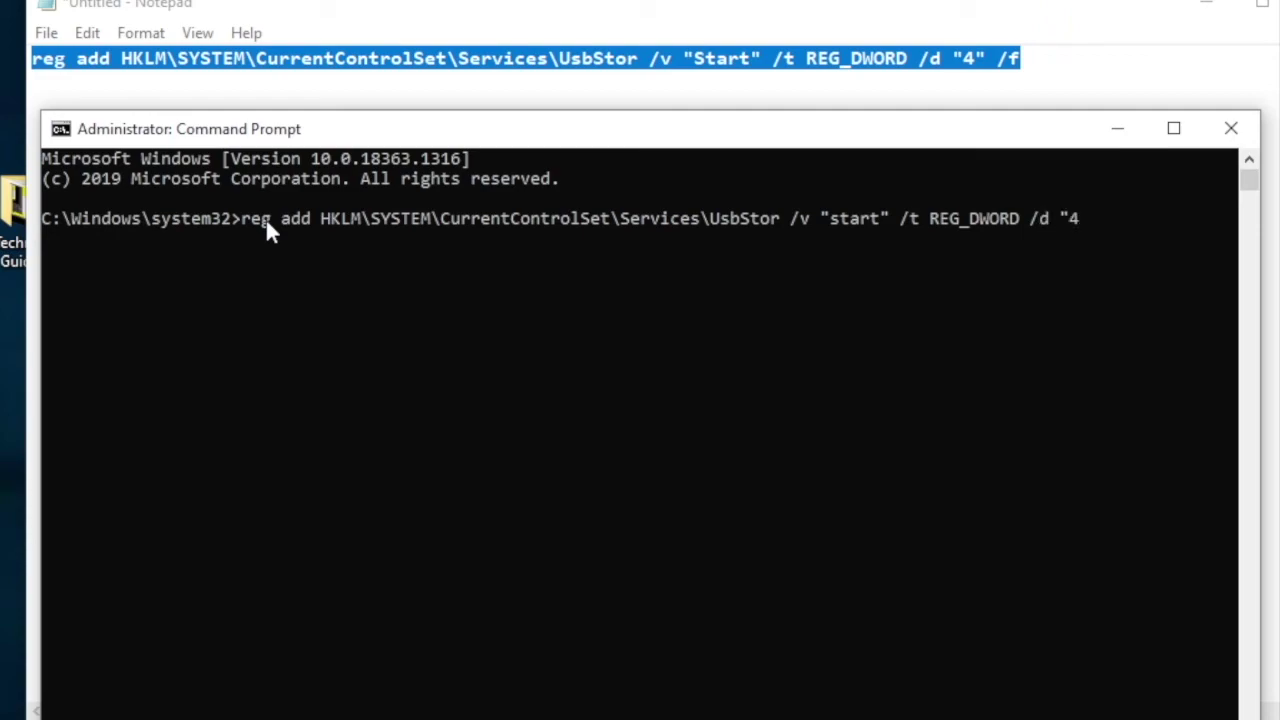
type("4")
key("BackSpace")
type("/f")
key("Return")
key("Return")
key("Return")
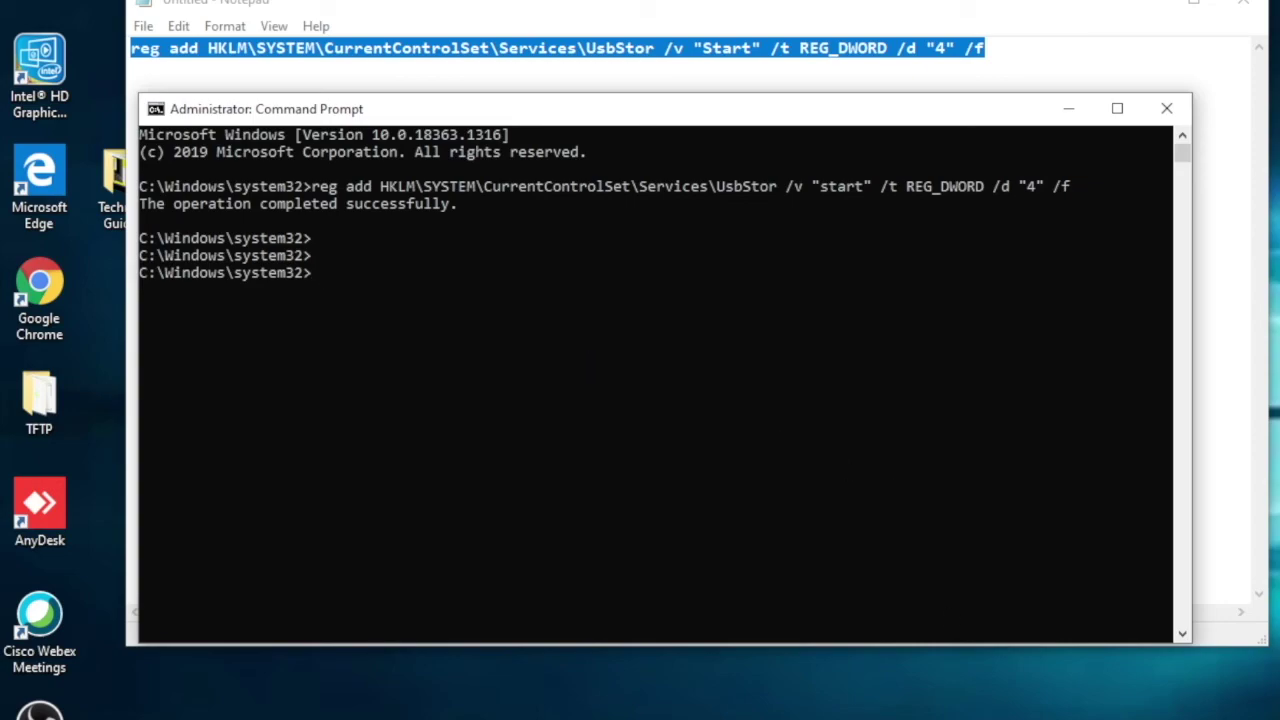
- Open File Explorer and check the devices and drives listed in This PC
key("super+e")
left_click(691, 403)
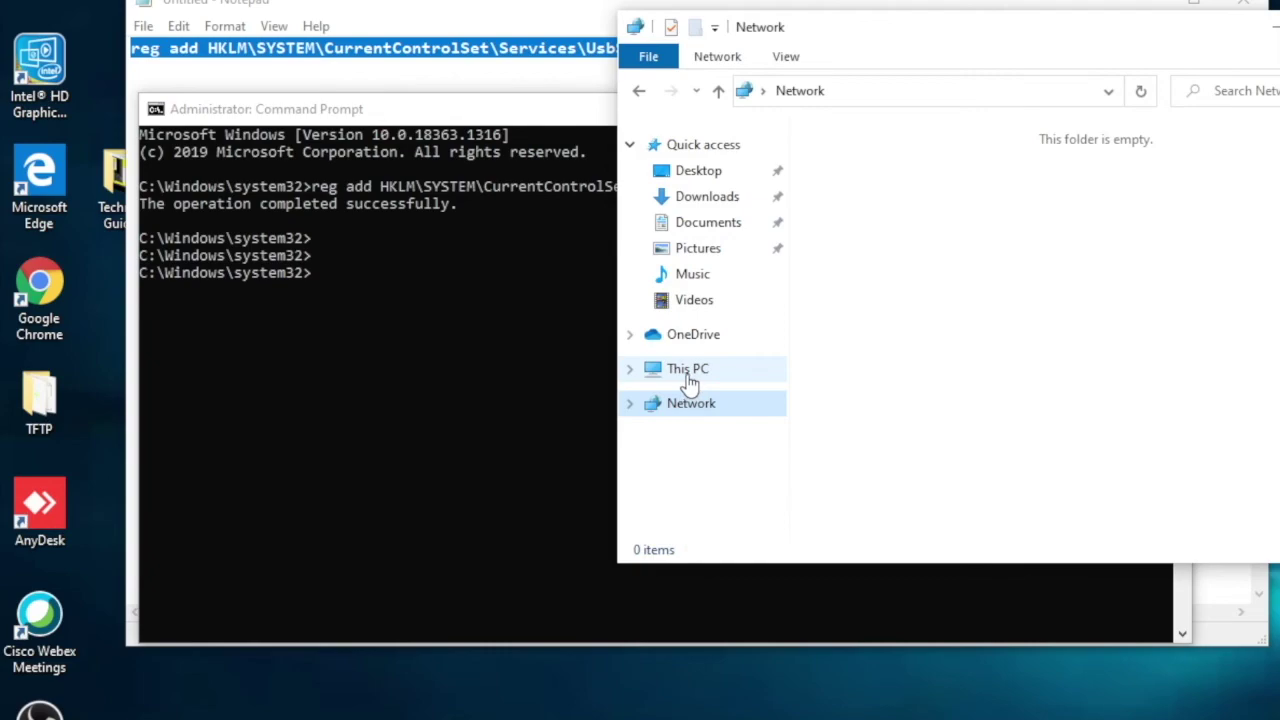
left_click(690, 380)
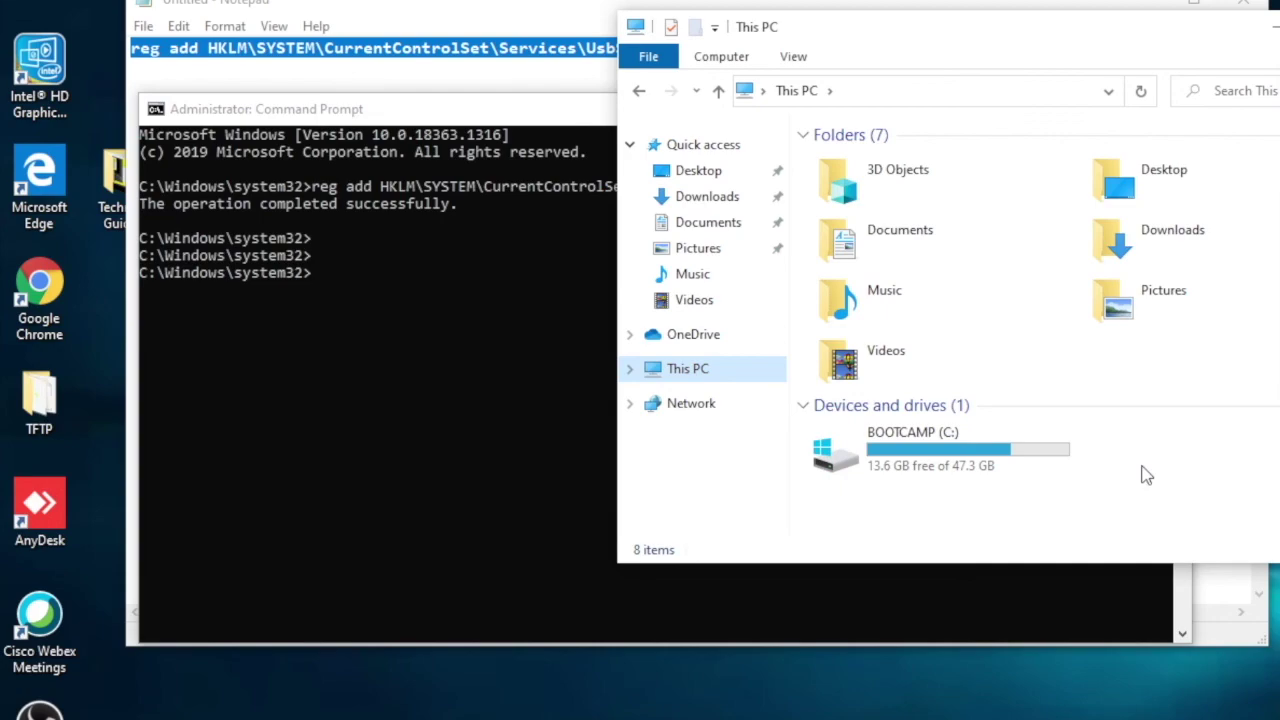
- Back in Command Prompt, rerun the previous reg add command with the data value changed to "3" to enable USB storage
left_click(420, 372)
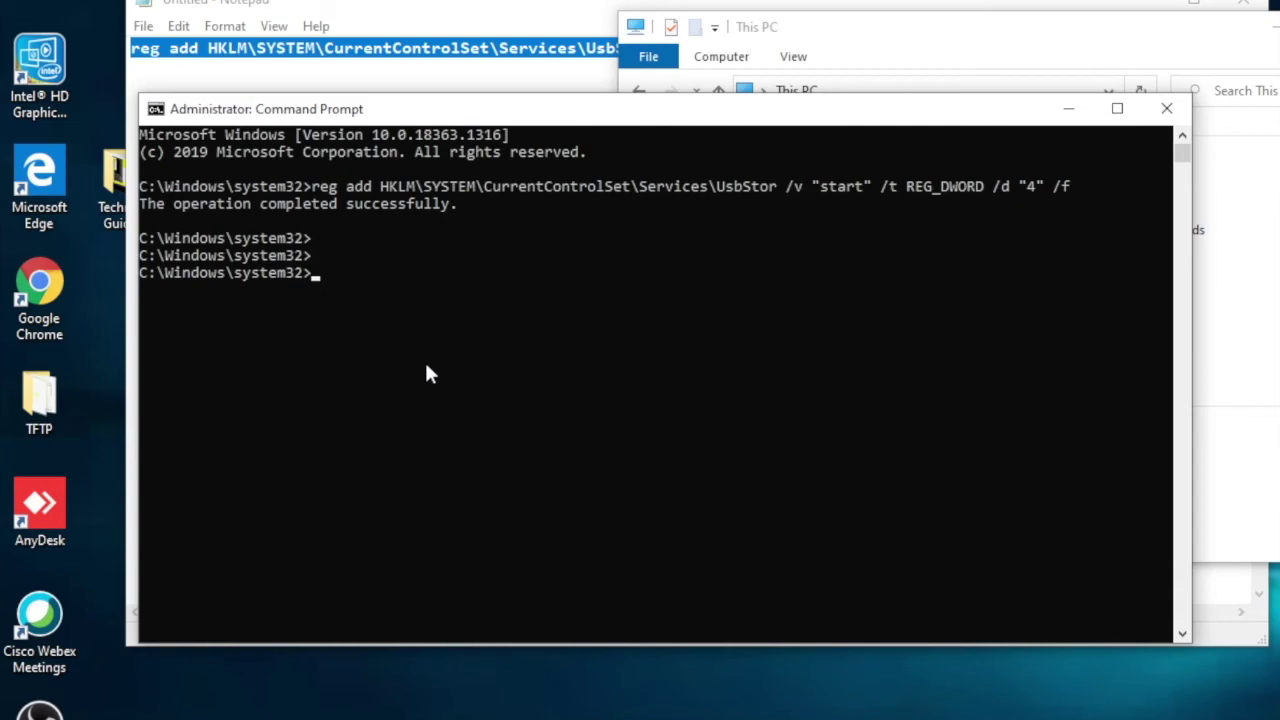
key("Up")
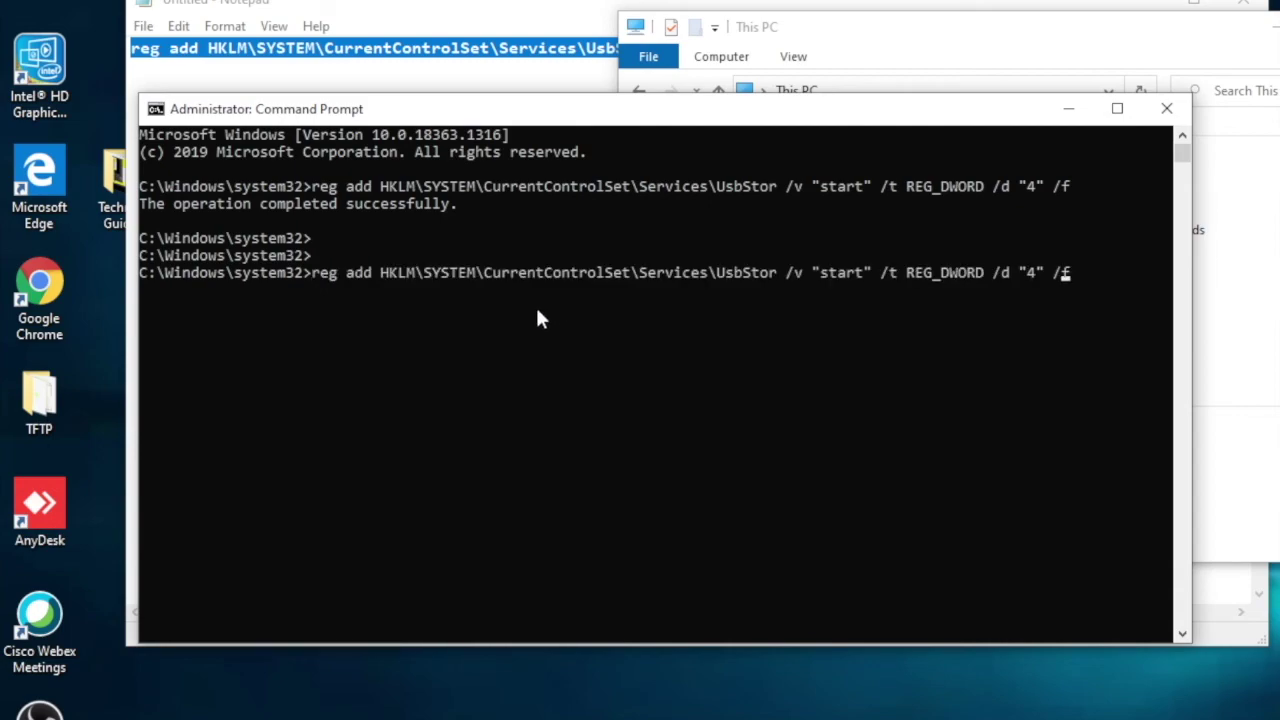
key("Left")
key("Left")
key("Left")
key("BackSpace")
type("3")
key("Return")
key("Return")
key("Return")
key("Return")
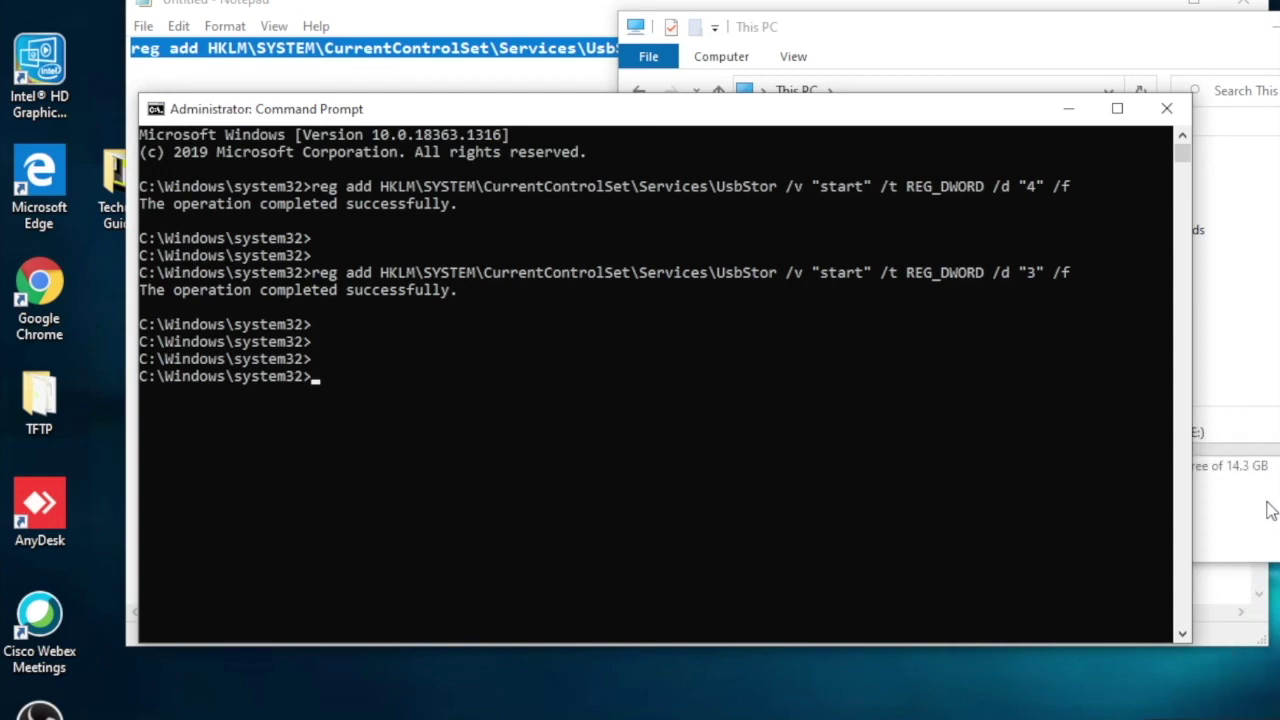
- Check This PC in File Explorer for the USB drive (E:) and close the window
left_click(1268, 517)
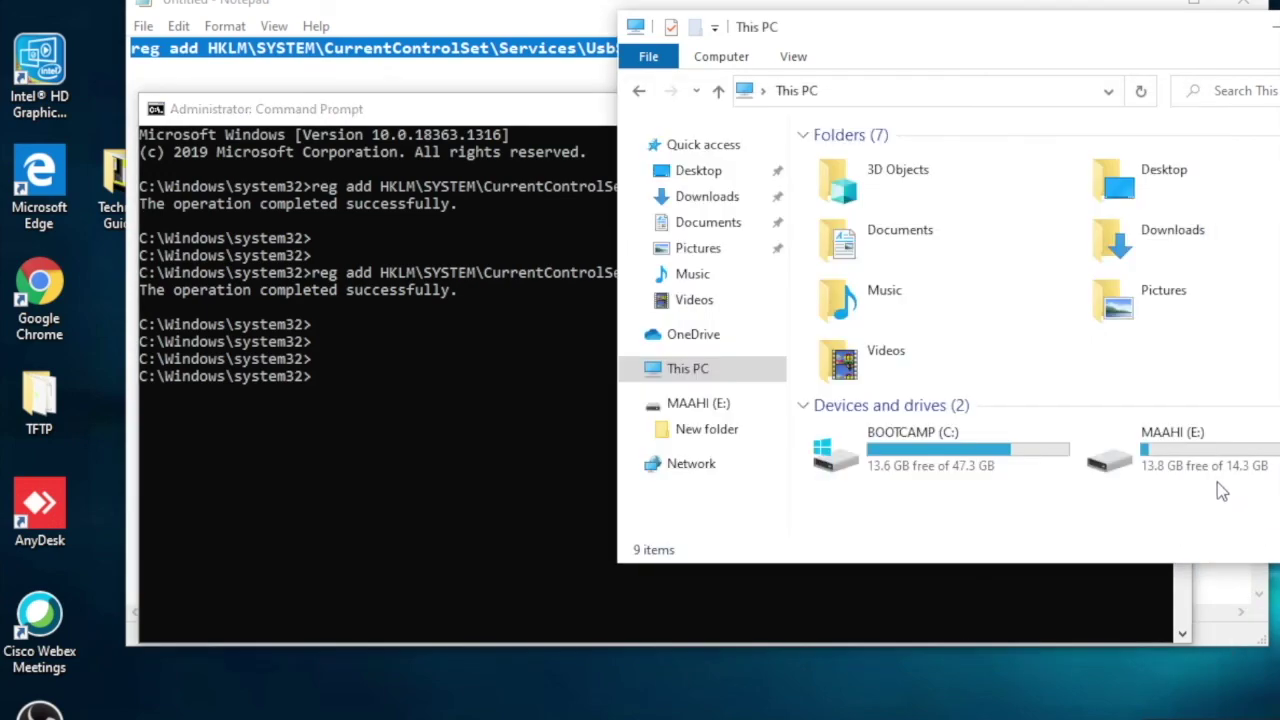
key("alt+F4")
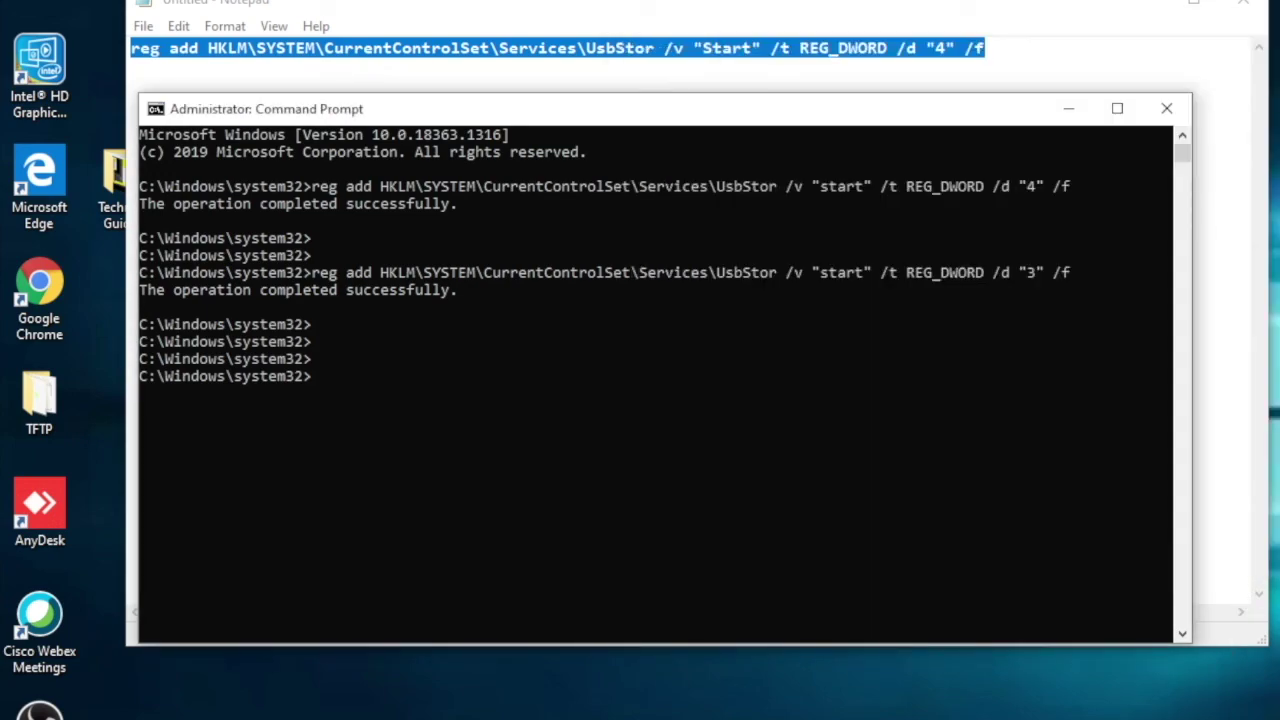